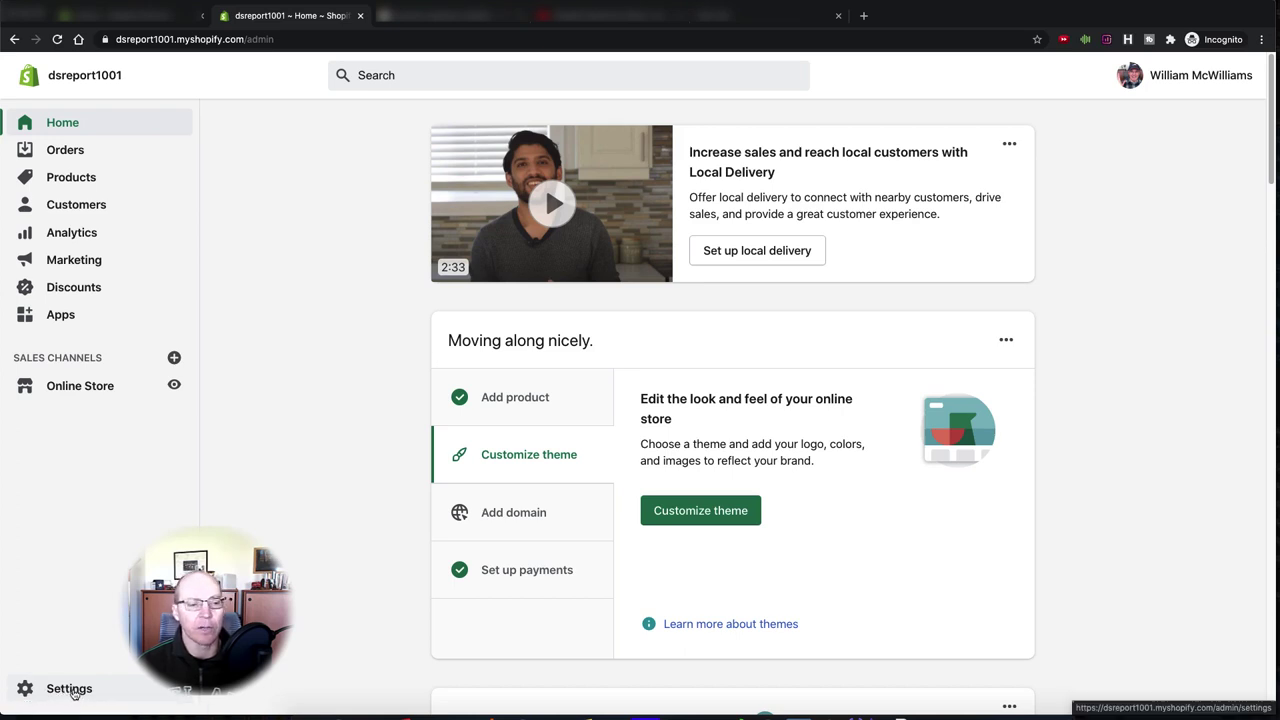
- Go to Settings > Plan and permissions and start a new staff account
{"action": "left_click", "coordinate": [69, 689]}
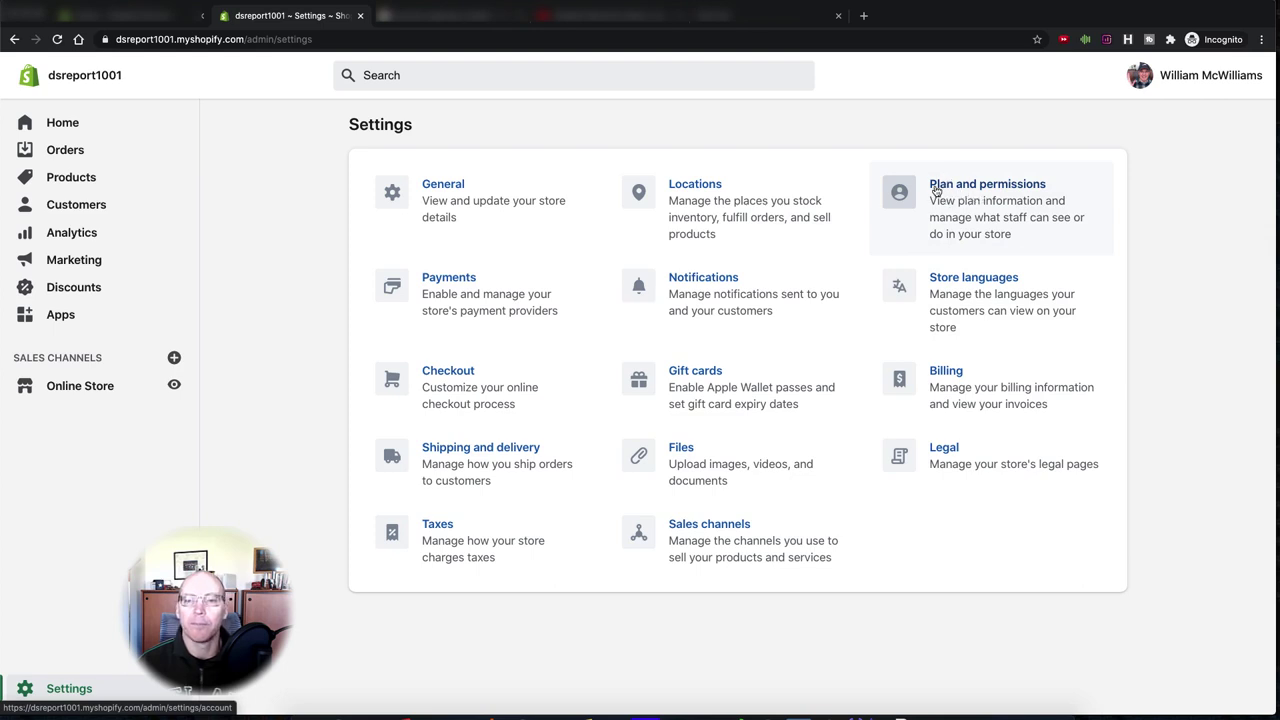
{"action": "left_click", "coordinate": [995, 186]}
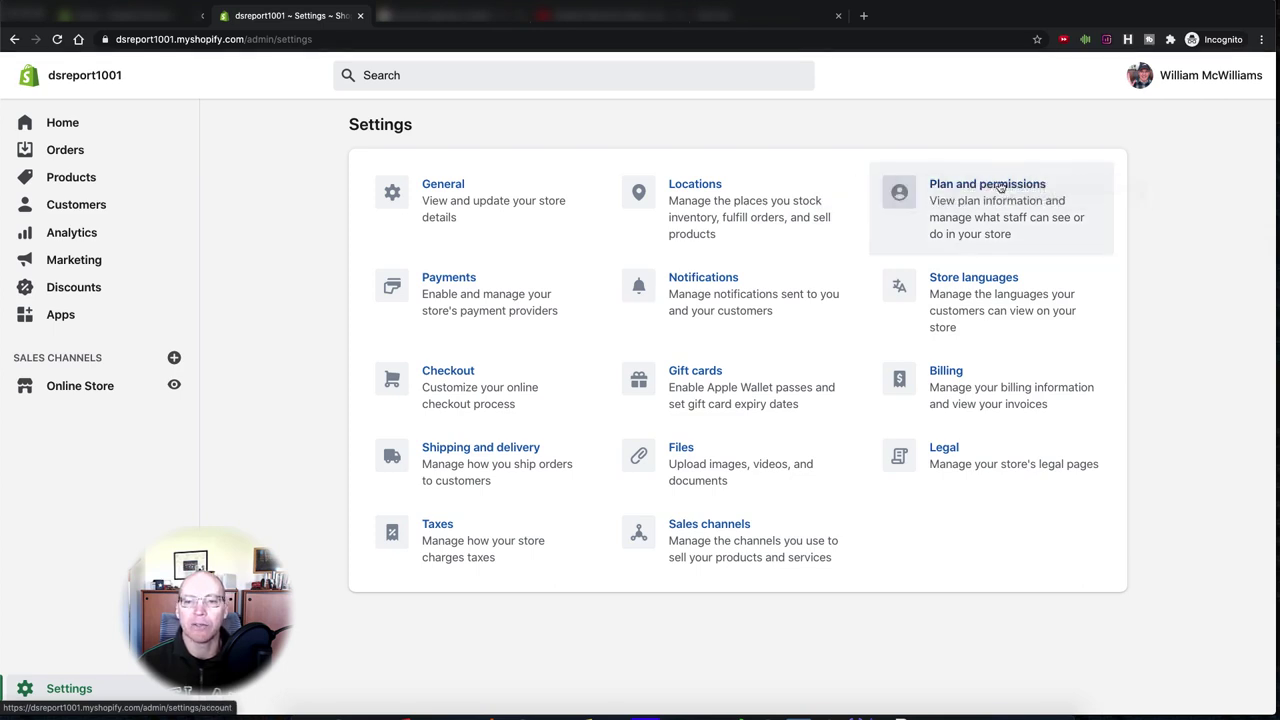
{"action": "left_click", "coordinate": [1099, 288]}
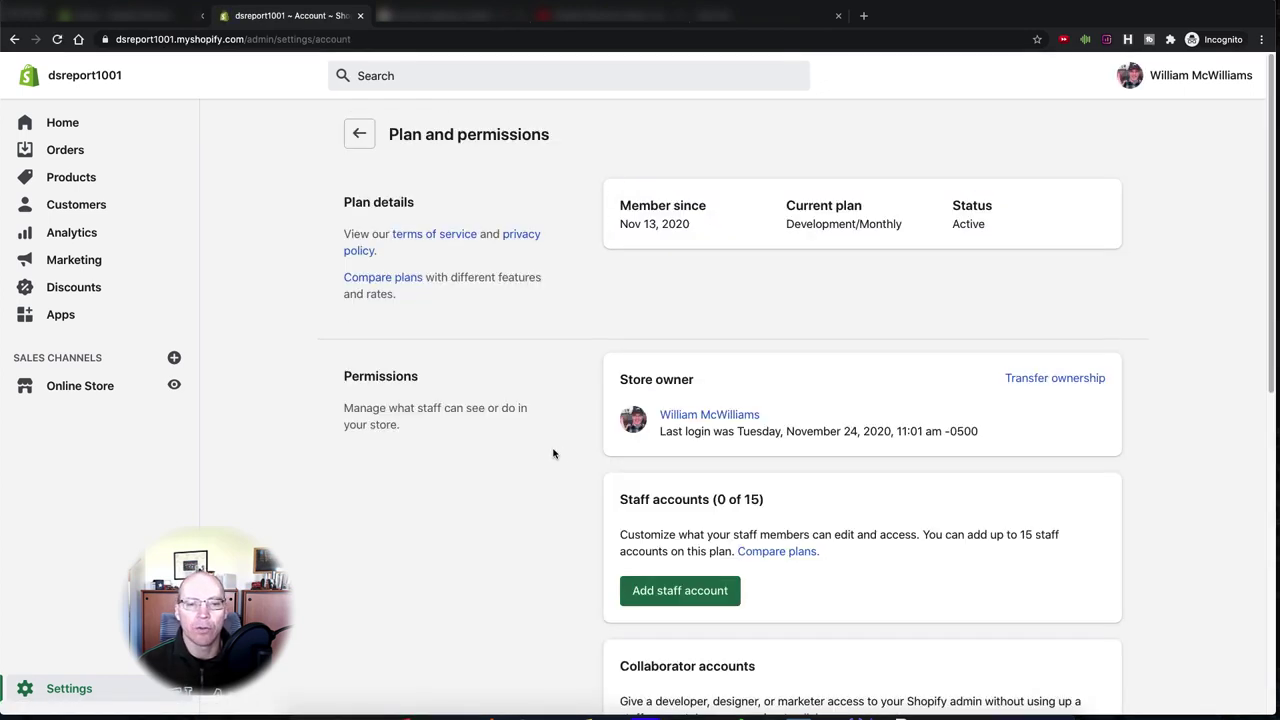
{"action": "scroll", "coordinate": [553, 454], "scroll_direction": "down", "scroll_amount": 1}
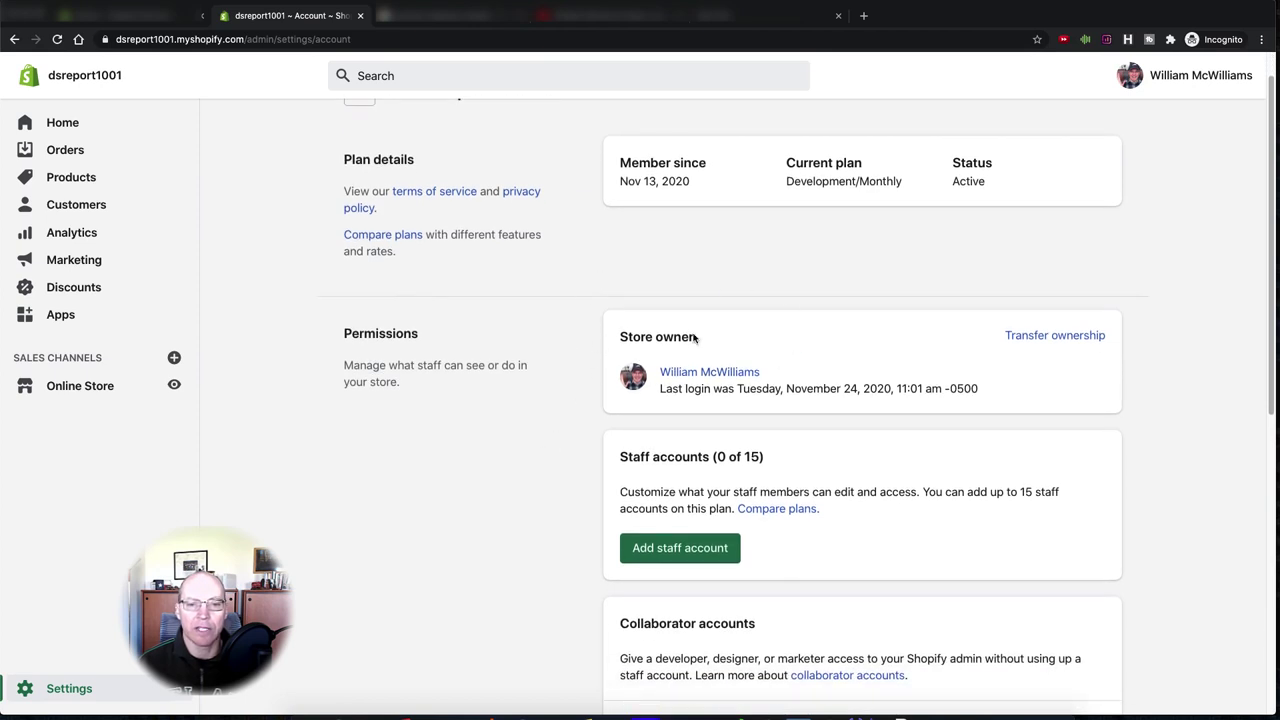
{"action": "scroll", "coordinate": [553, 438], "scroll_direction": "down", "scroll_amount": 3}
{"action": "scroll", "coordinate": [553, 438], "scroll_direction": "down", "scroll_amount": 1}
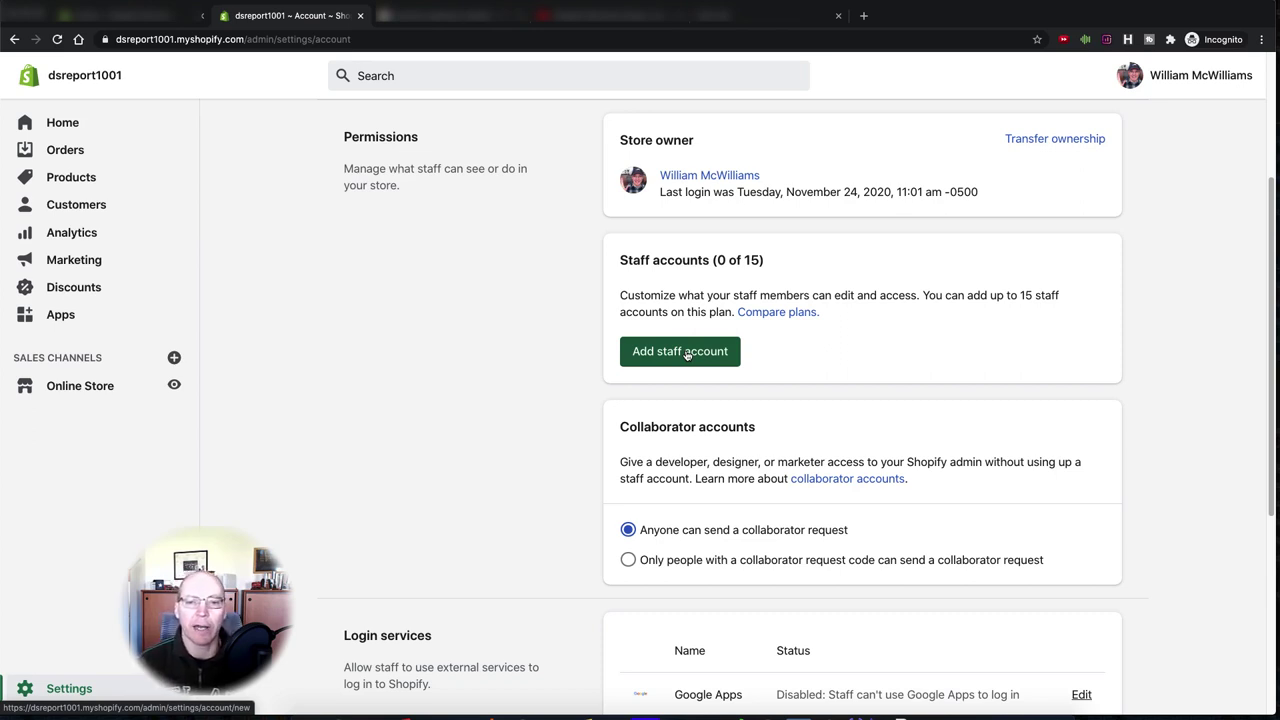
{"action": "left_click", "coordinate": [687, 354]}
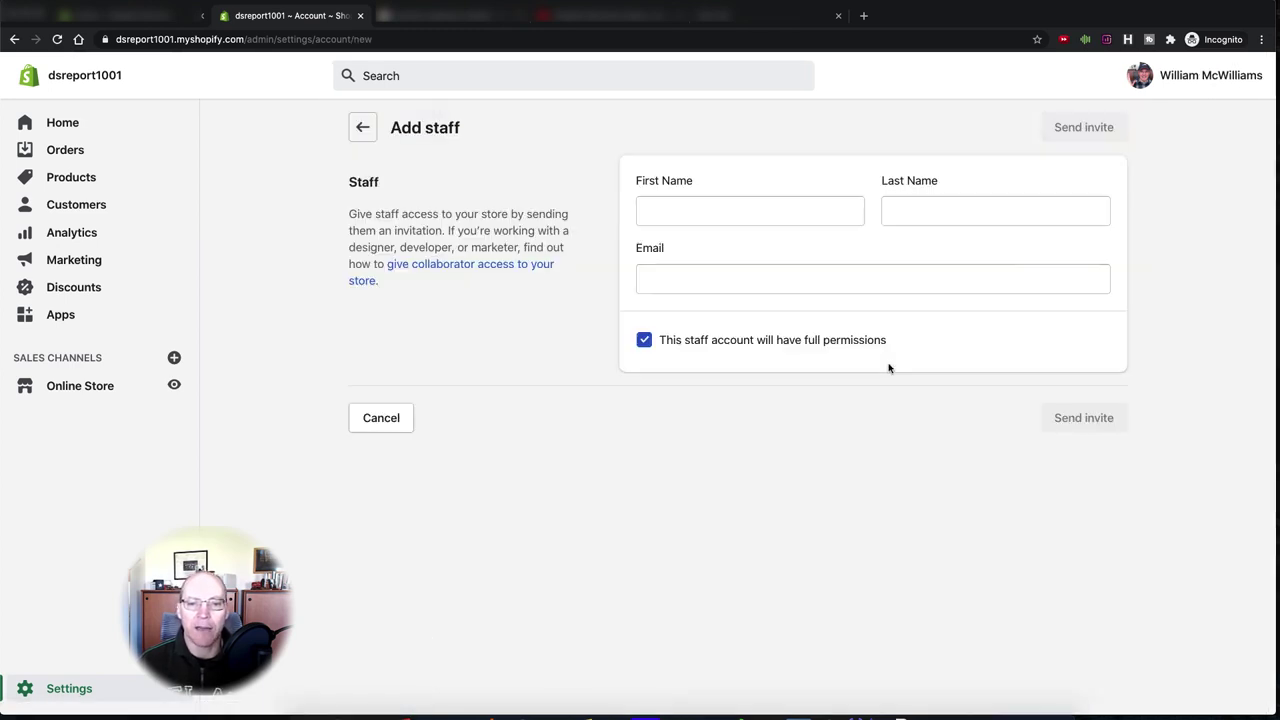
- Enter the new staff member's first and last name
{"action": "left_click", "coordinate": [752, 210]}
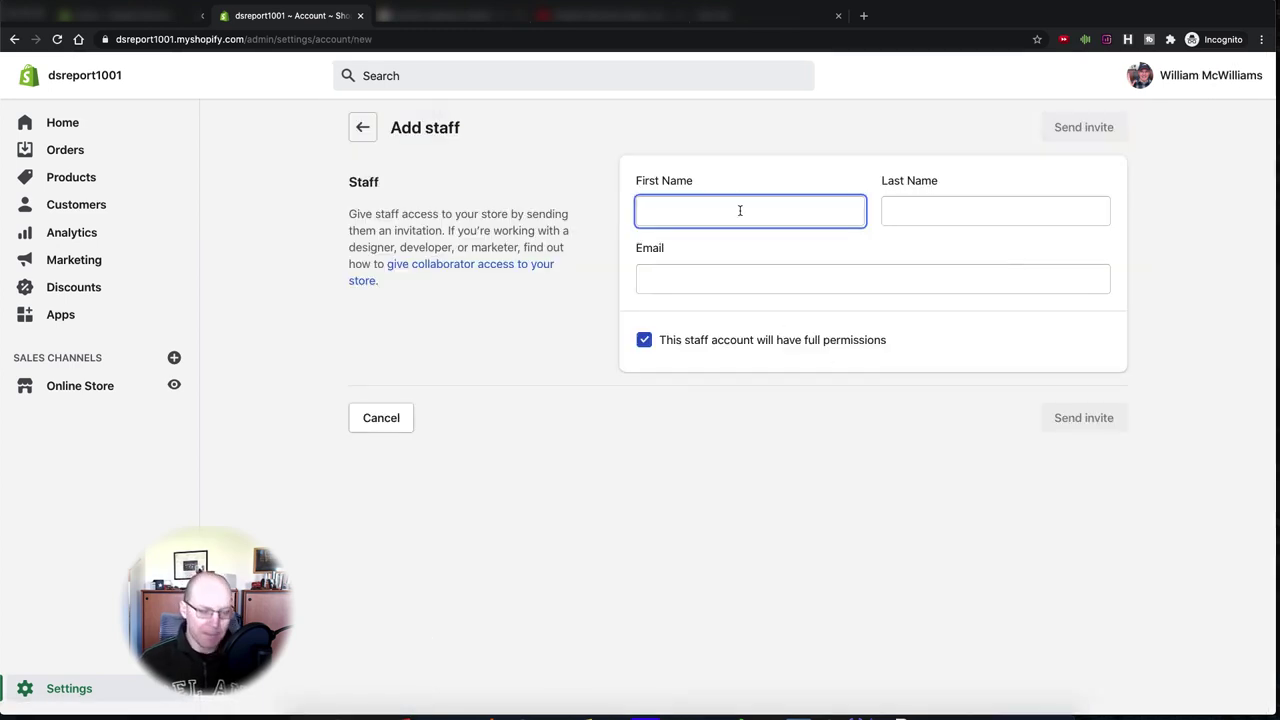
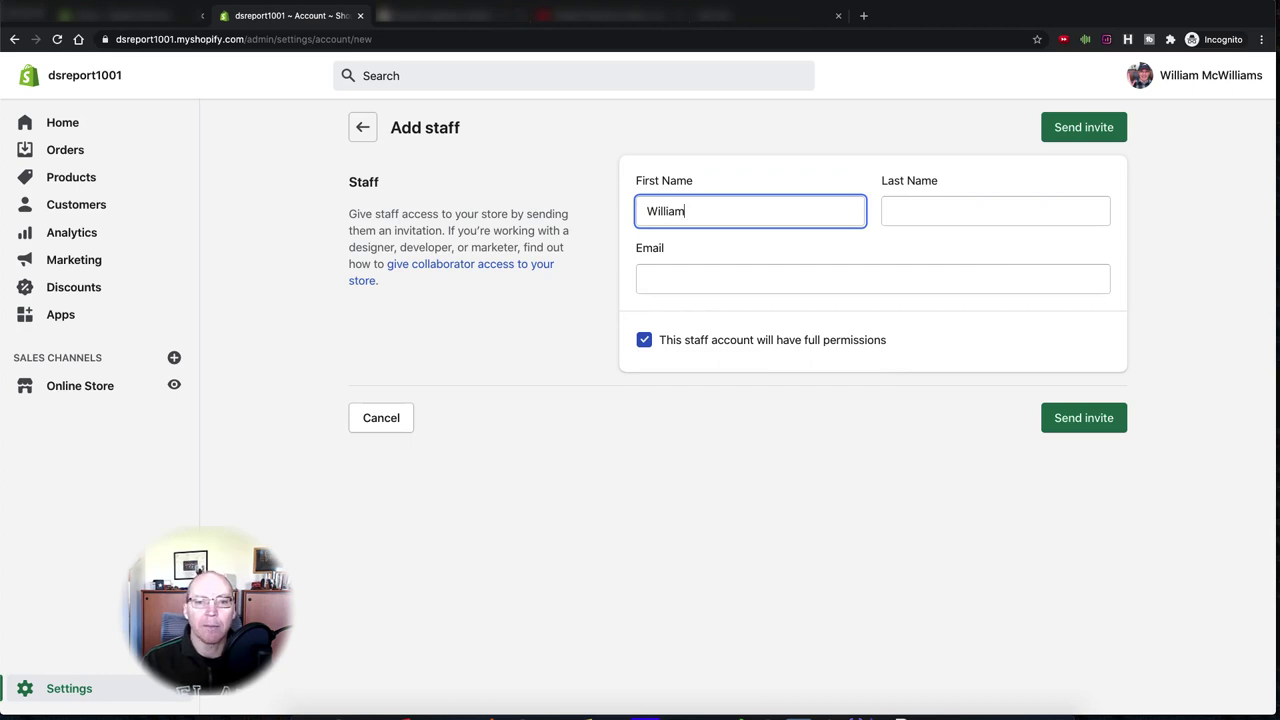
{"action": "key", "text": "Tab"}
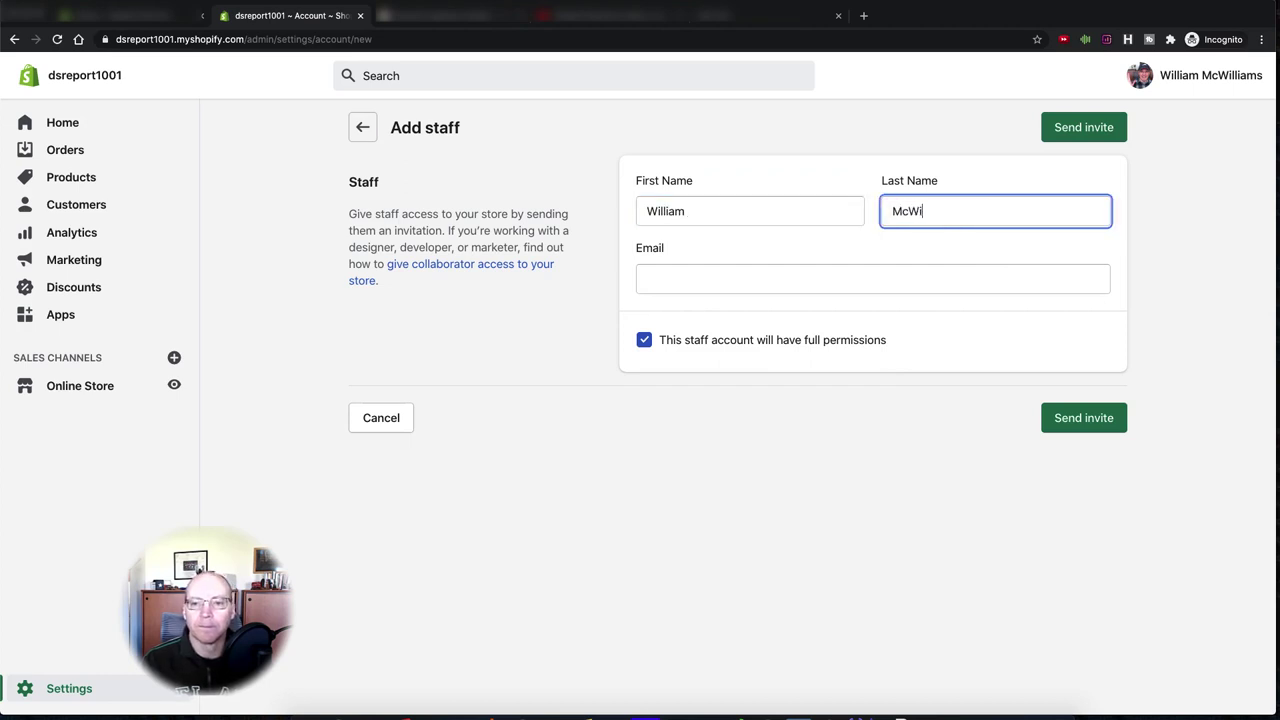
- Enter the staff member's Gmail e-mail address and untick full permissions
{"action": "key", "text": "Tab"}
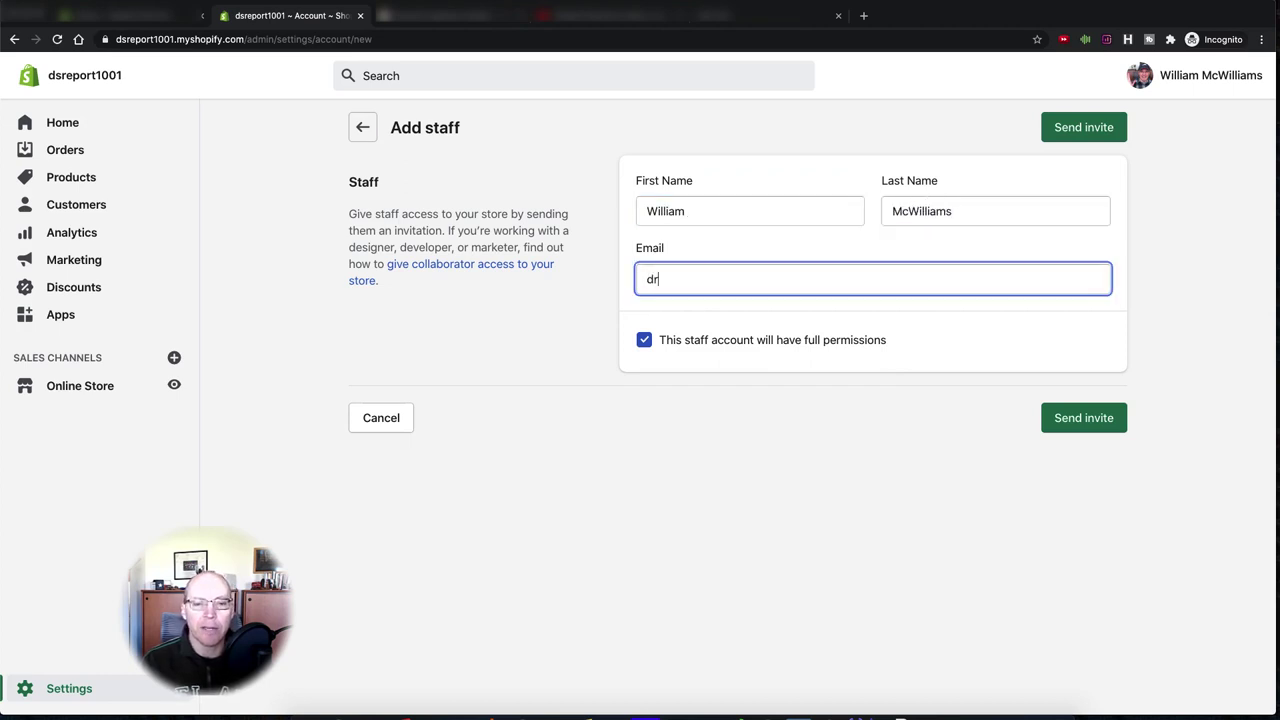
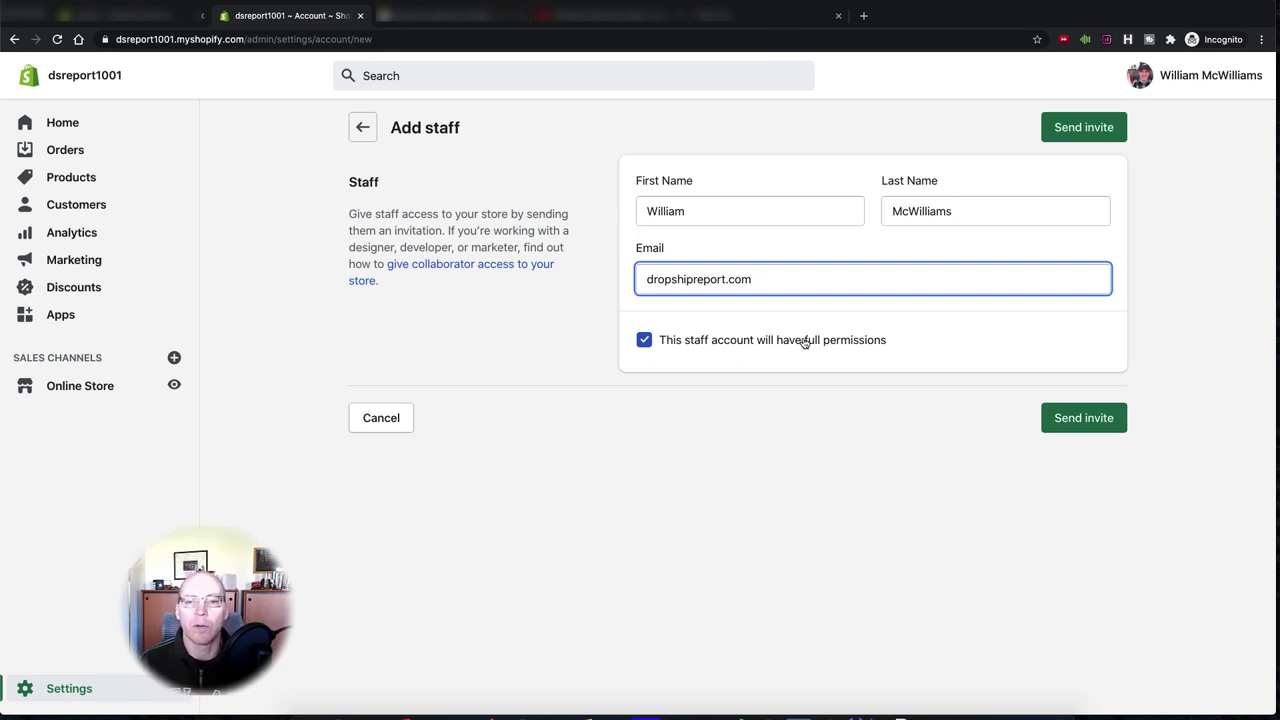
{"action": "left_click", "coordinate": [644, 344]}
{"action": "left_click", "coordinate": [765, 282]}
{"action": "key", "text": "BackSpace"}
{"action": "key", "text": "BackSpace"}
{"action": "key", "text": "BackSpace"}
{"action": "key", "text": "BackSpace"}
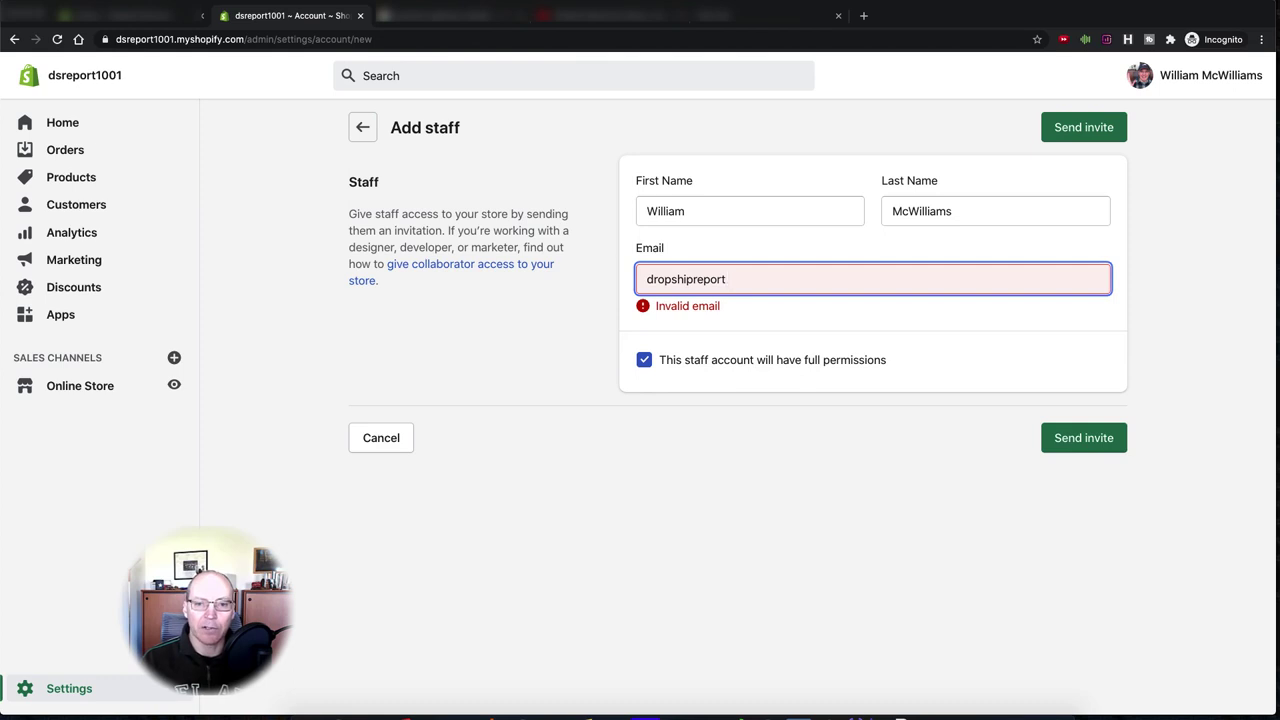
{"action": "type", "text": "@g"}
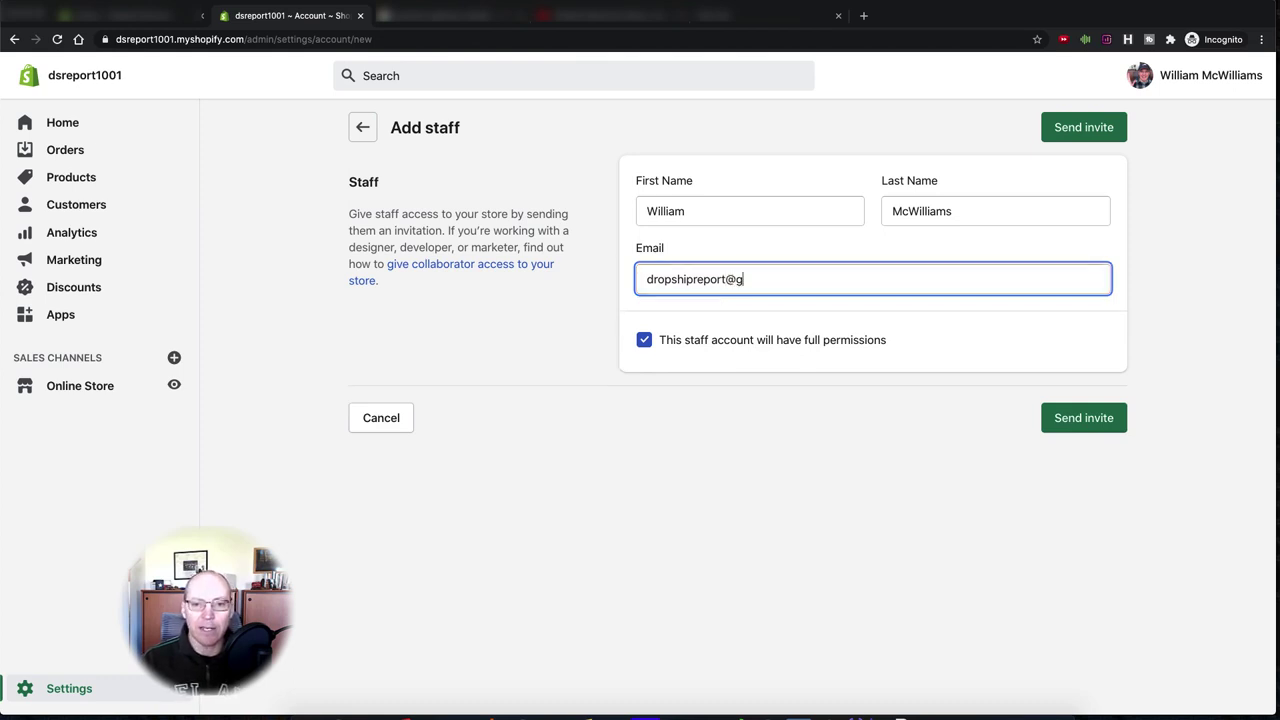
{"action": "type", "text": "mail.com"}
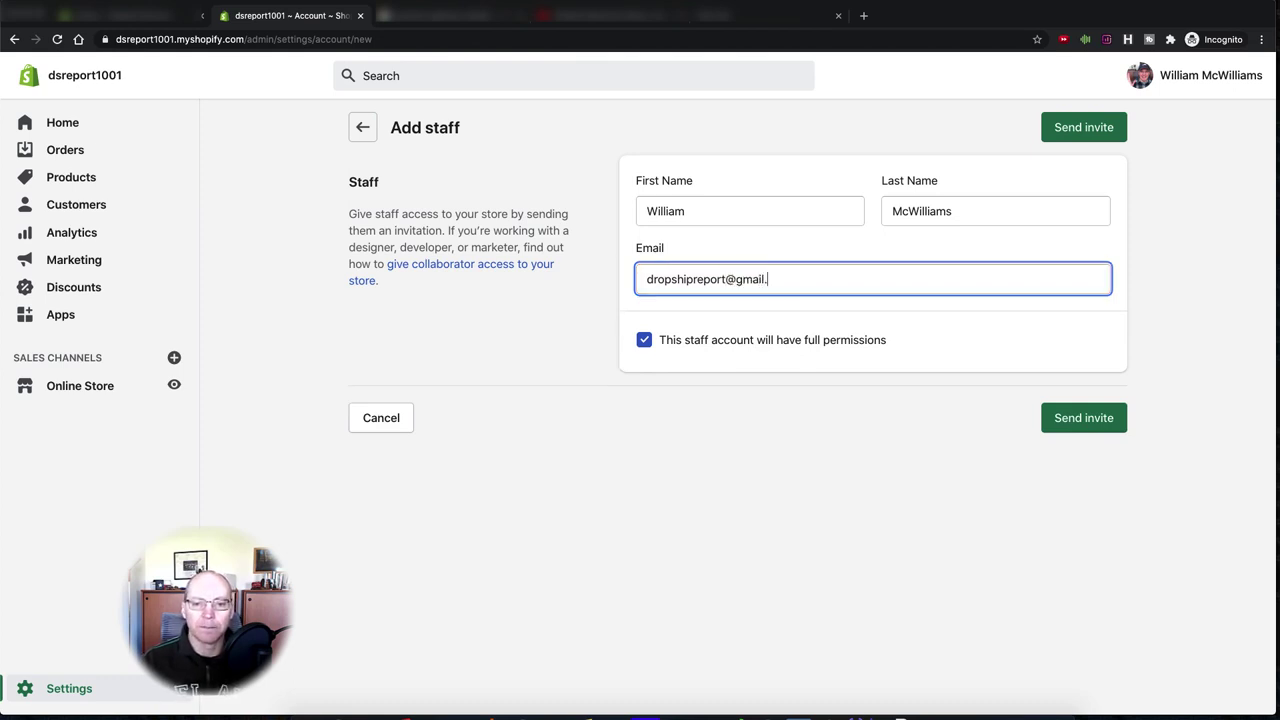
{"action": "left_click", "coordinate": [643, 341]}
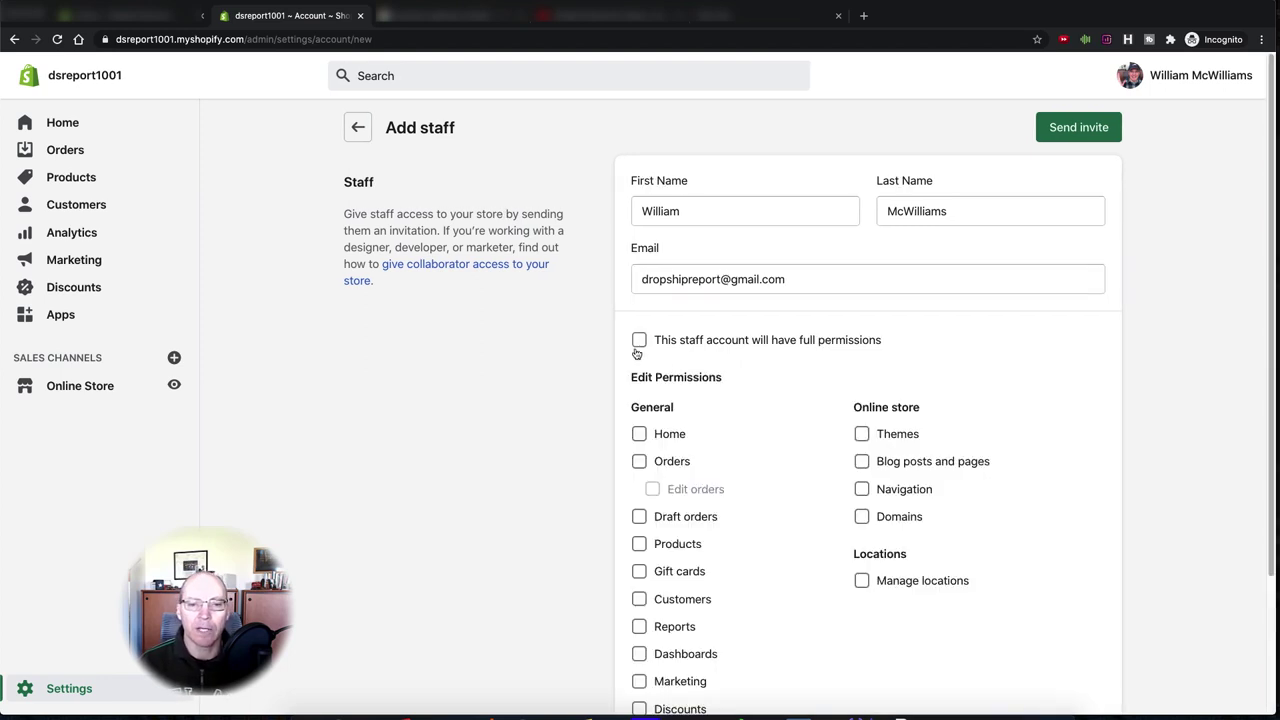
{"action": "scroll", "coordinate": [1081, 343], "scroll_direction": "down", "scroll_amount": 1}
{"action": "scroll", "coordinate": [1081, 343], "scroll_direction": "down", "scroll_amount": 5}
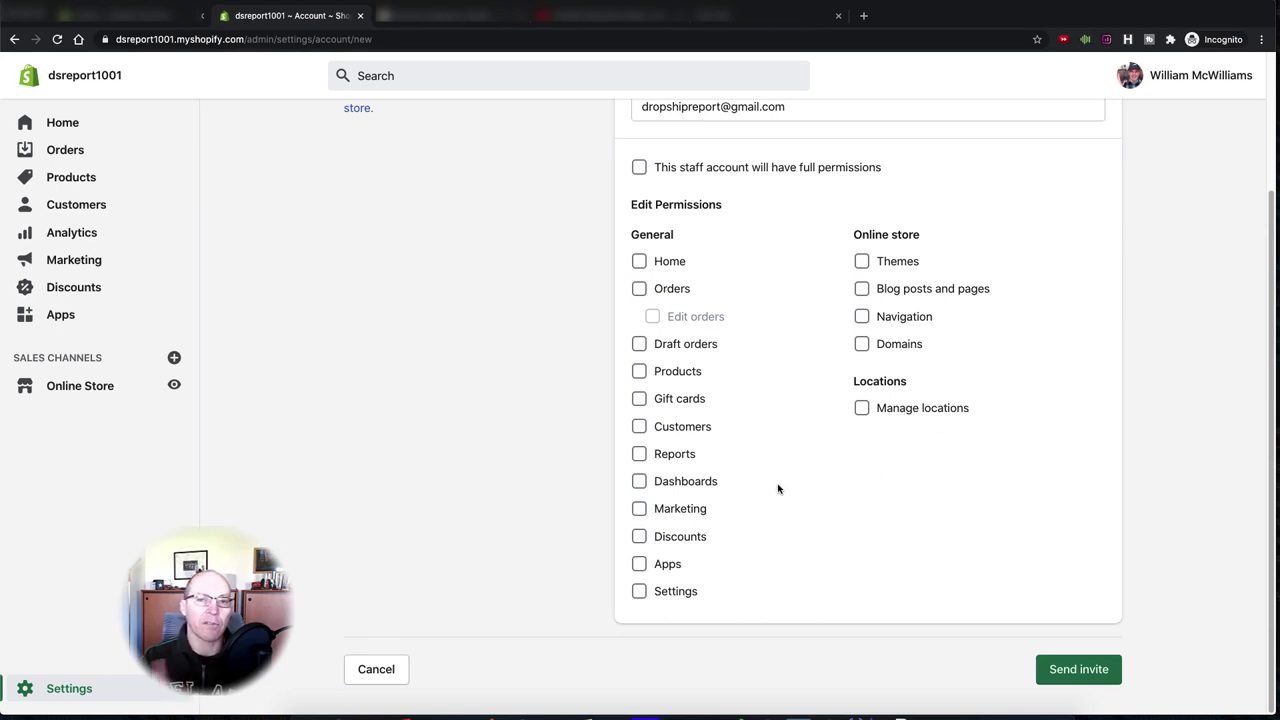
- Tick the Orders, Edit orders and Draft orders permissions under General
{"action": "left_click", "coordinate": [639, 288]}
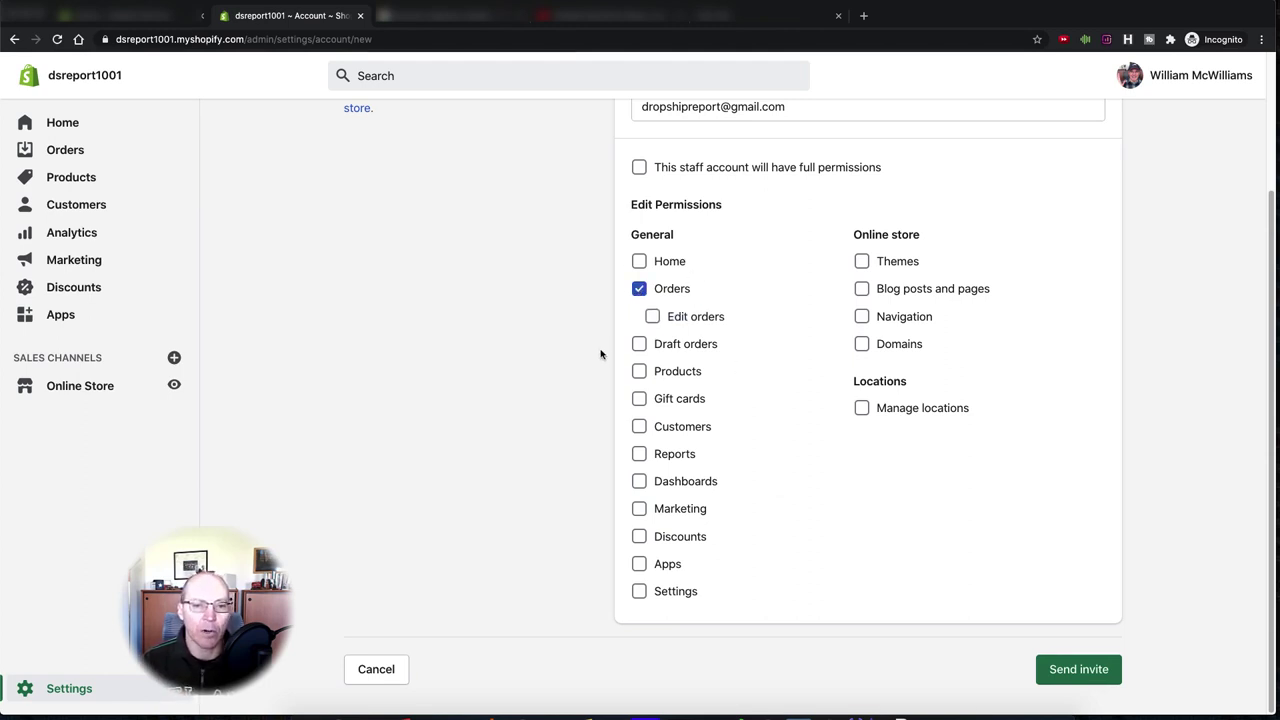
{"action": "left_click", "coordinate": [648, 319]}
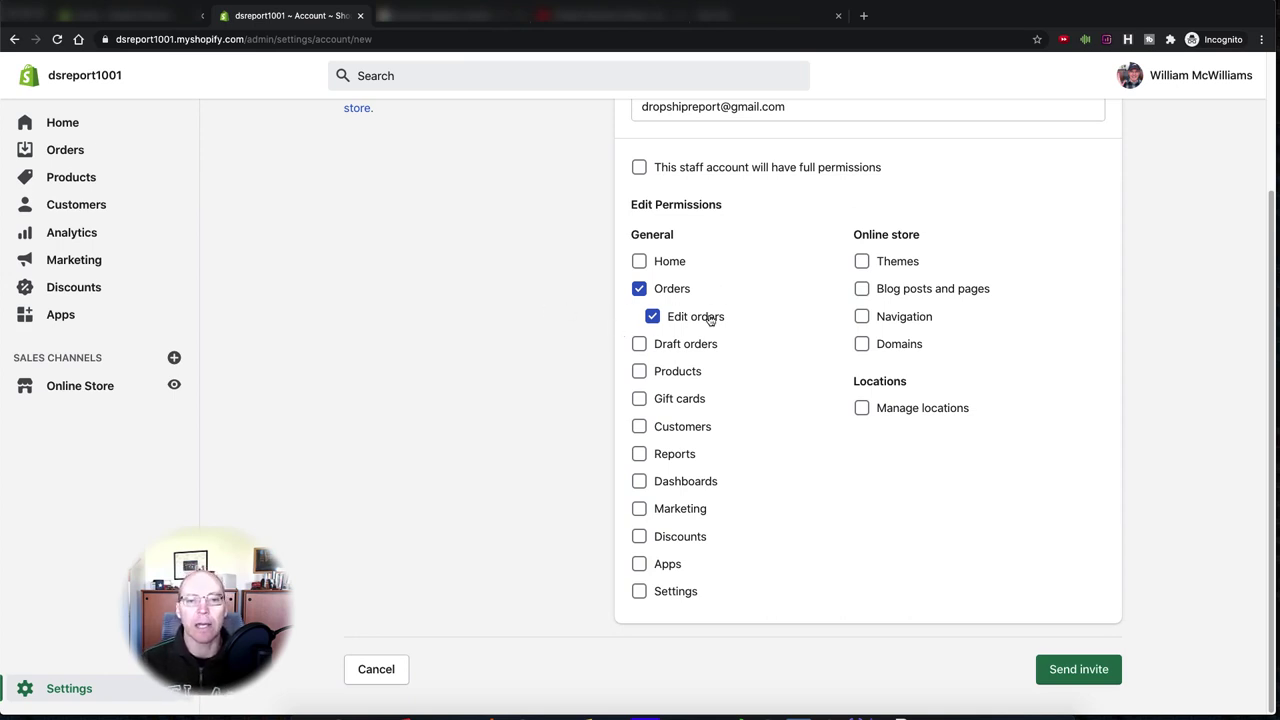
{"action": "left_click", "coordinate": [638, 344]}
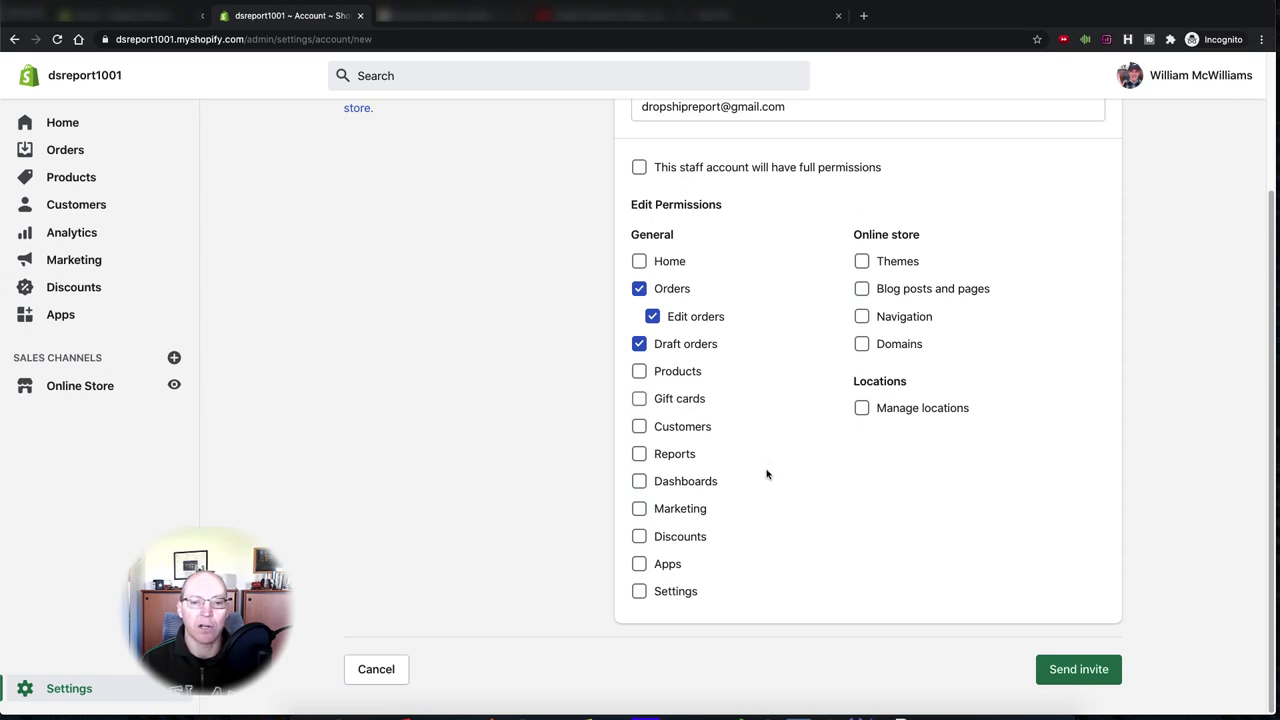
- Tick the Customers and Discounts permissions under General
{"action": "left_click", "coordinate": [640, 428]}
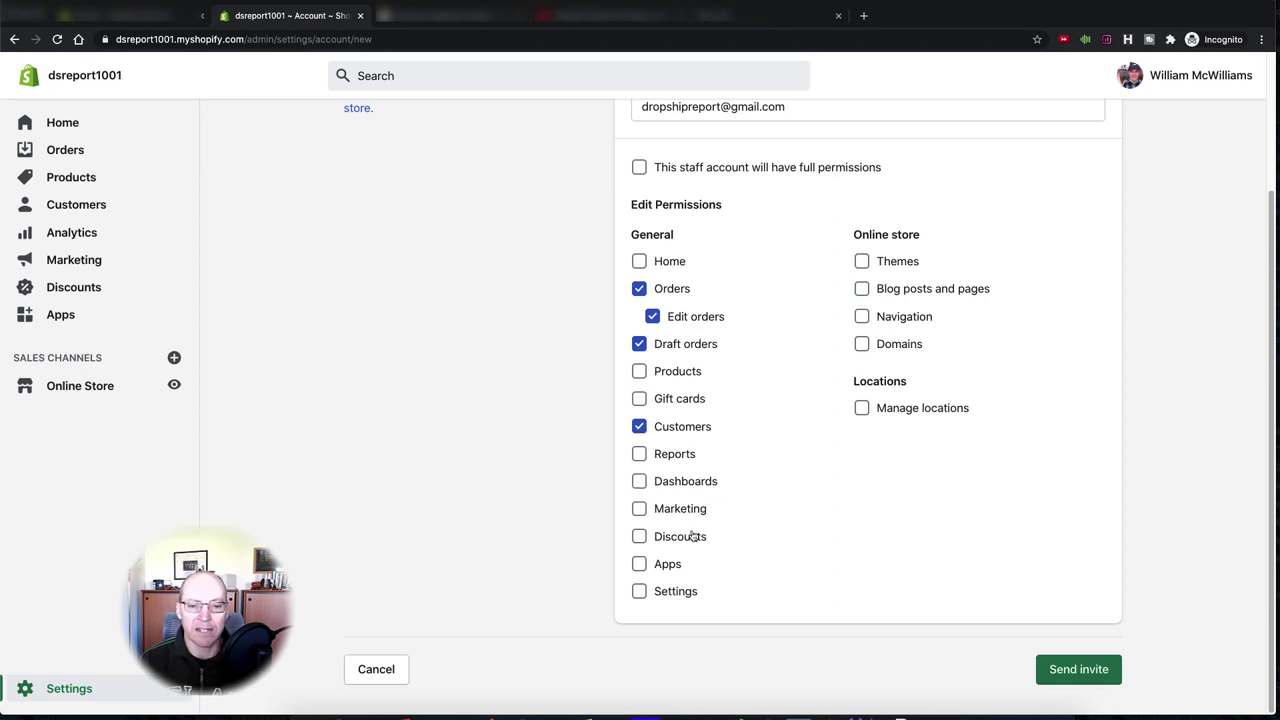
{"action": "left_click", "coordinate": [636, 540]}
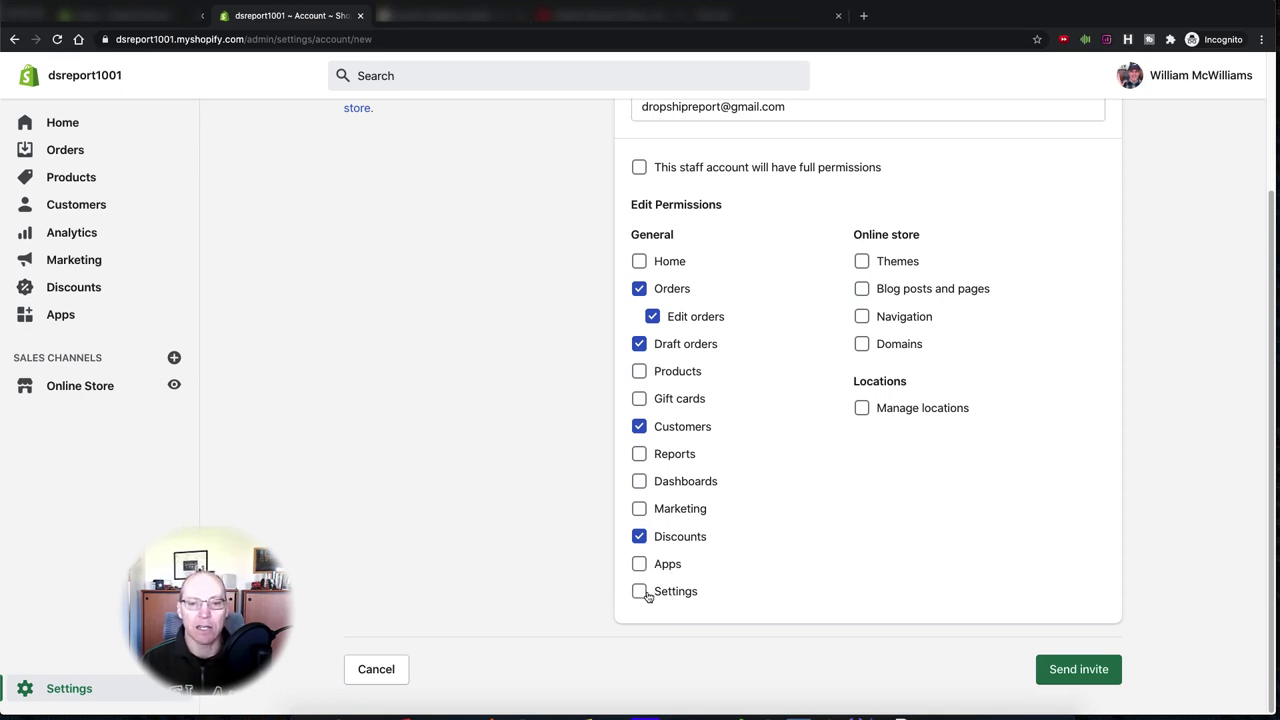
{"action": "scroll", "coordinate": [775, 441], "scroll_direction": "up", "scroll_amount": 2}
{"action": "scroll", "coordinate": [775, 441], "scroll_direction": "up", "scroll_amount": 2}
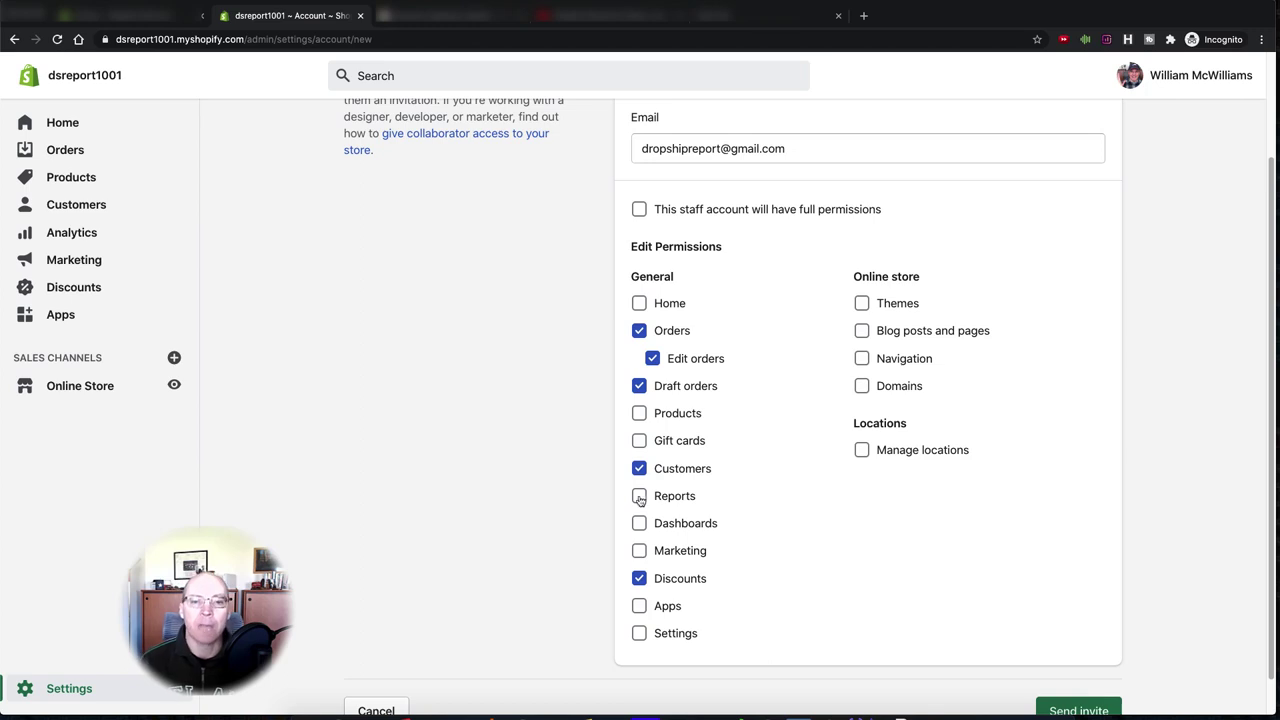
- Clear Orders, Draft orders, Customers and Discounts, then grant Home and Orders
{"action": "left_click", "coordinate": [640, 335]}
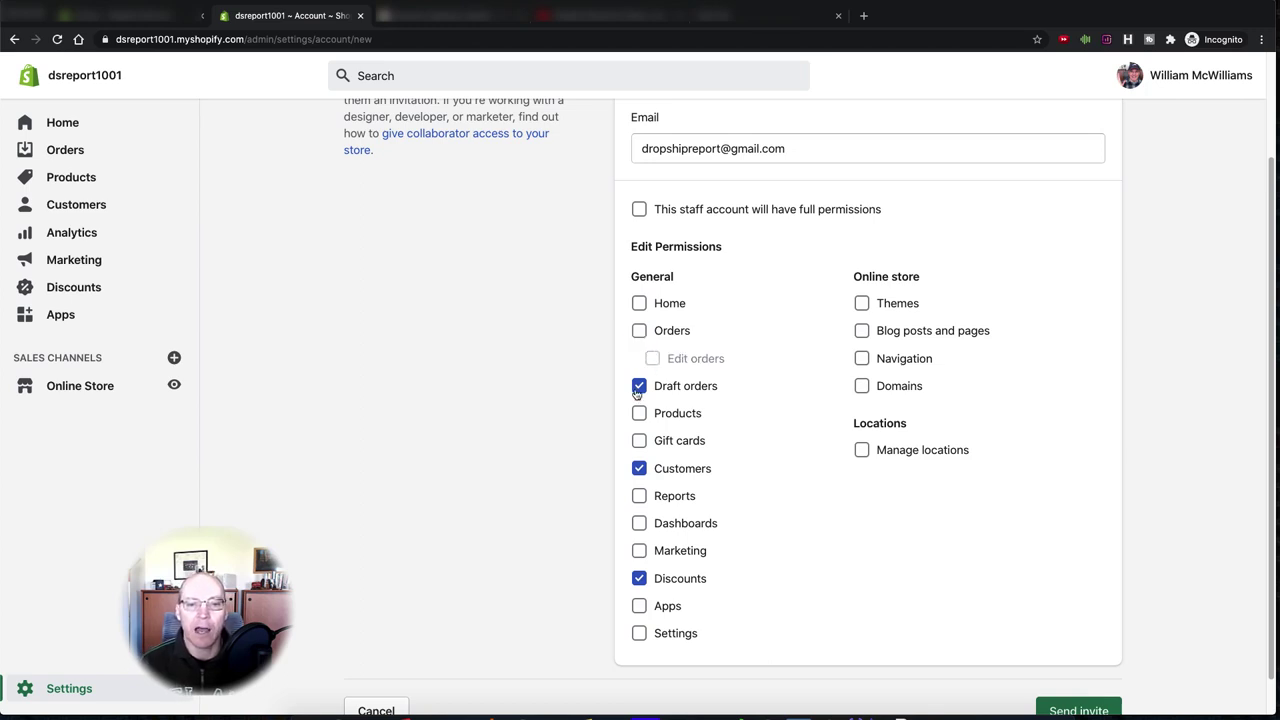
{"action": "left_click", "coordinate": [639, 388]}
{"action": "left_click", "coordinate": [640, 470]}
{"action": "left_click", "coordinate": [640, 580]}
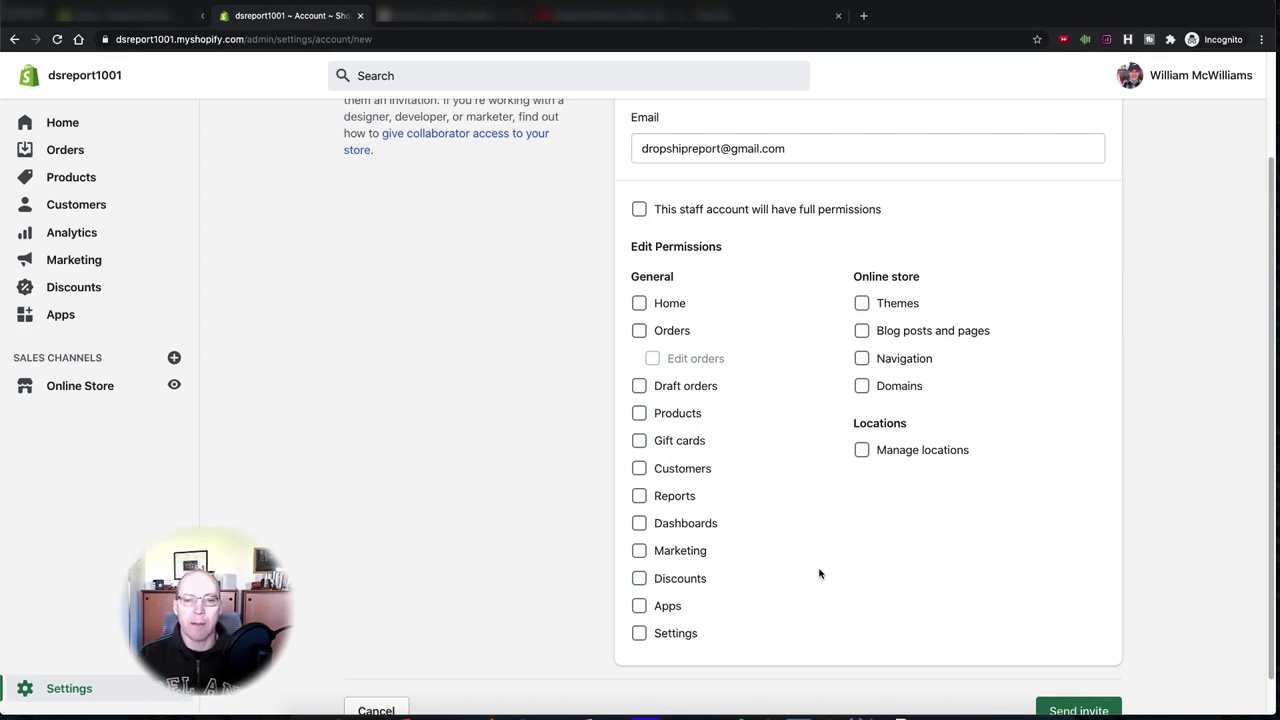
{"action": "left_click", "coordinate": [639, 305]}
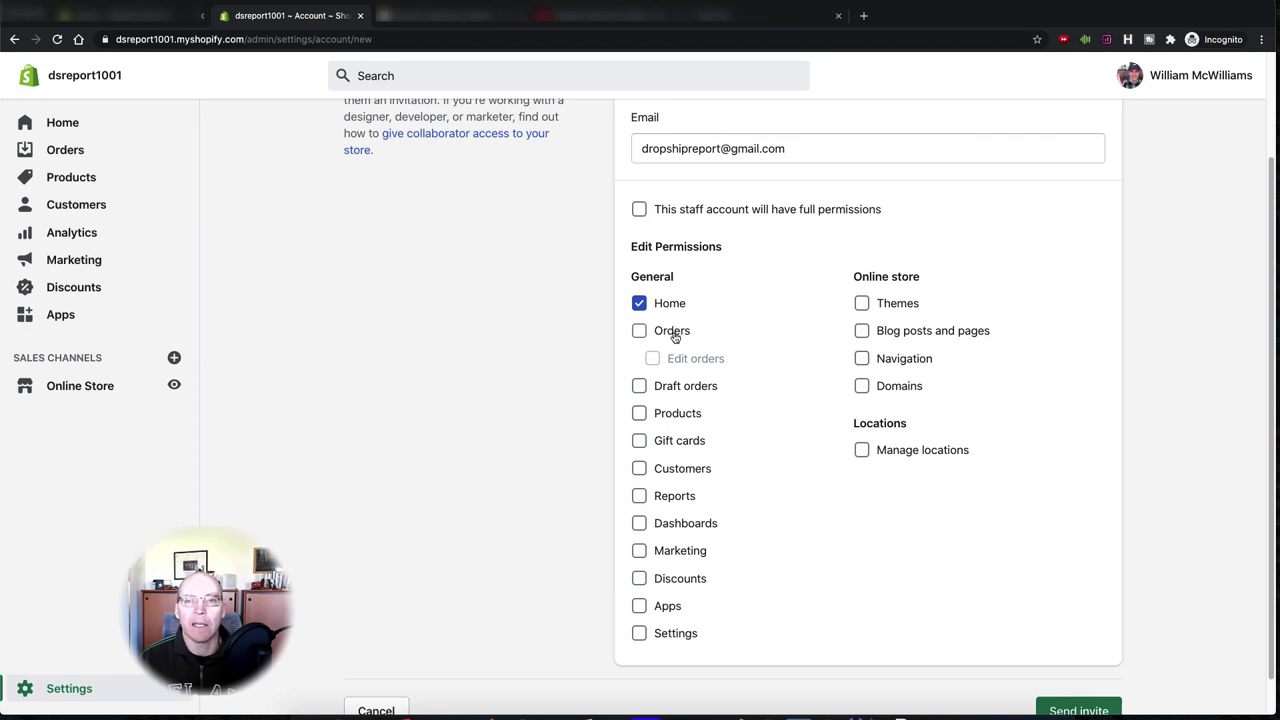
{"action": "left_click", "coordinate": [640, 331]}
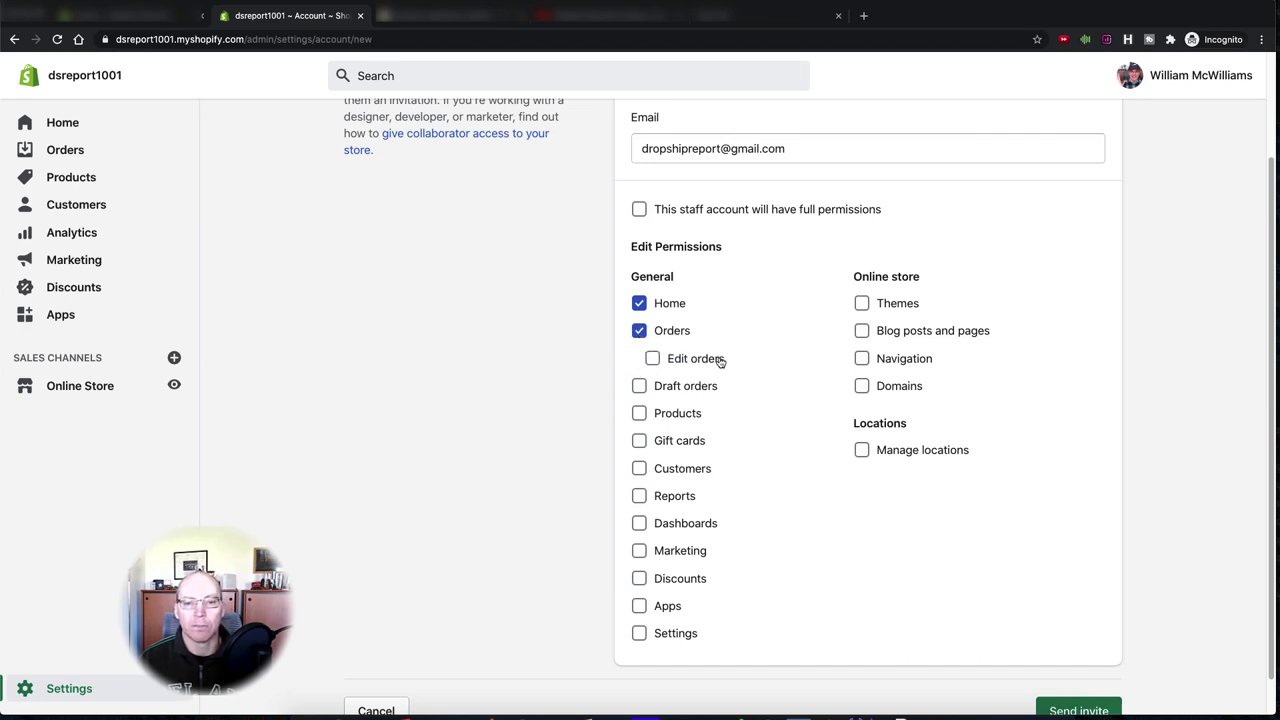
- Grant Draft orders, Products, Reports, Dashboards, Apps and Settings, leaving Customers unchecked
{"action": "scroll", "coordinate": [794, 422], "scroll_direction": "down", "scroll_amount": 1}
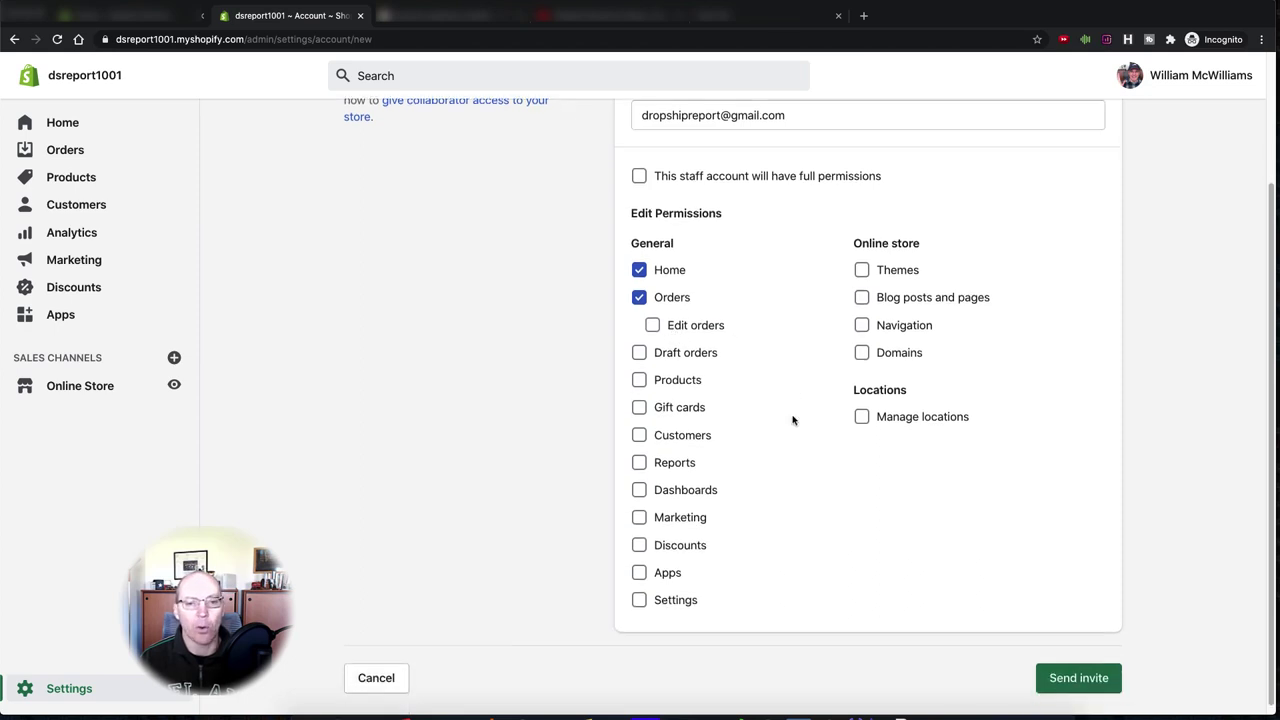
{"action": "left_click", "coordinate": [640, 355]}
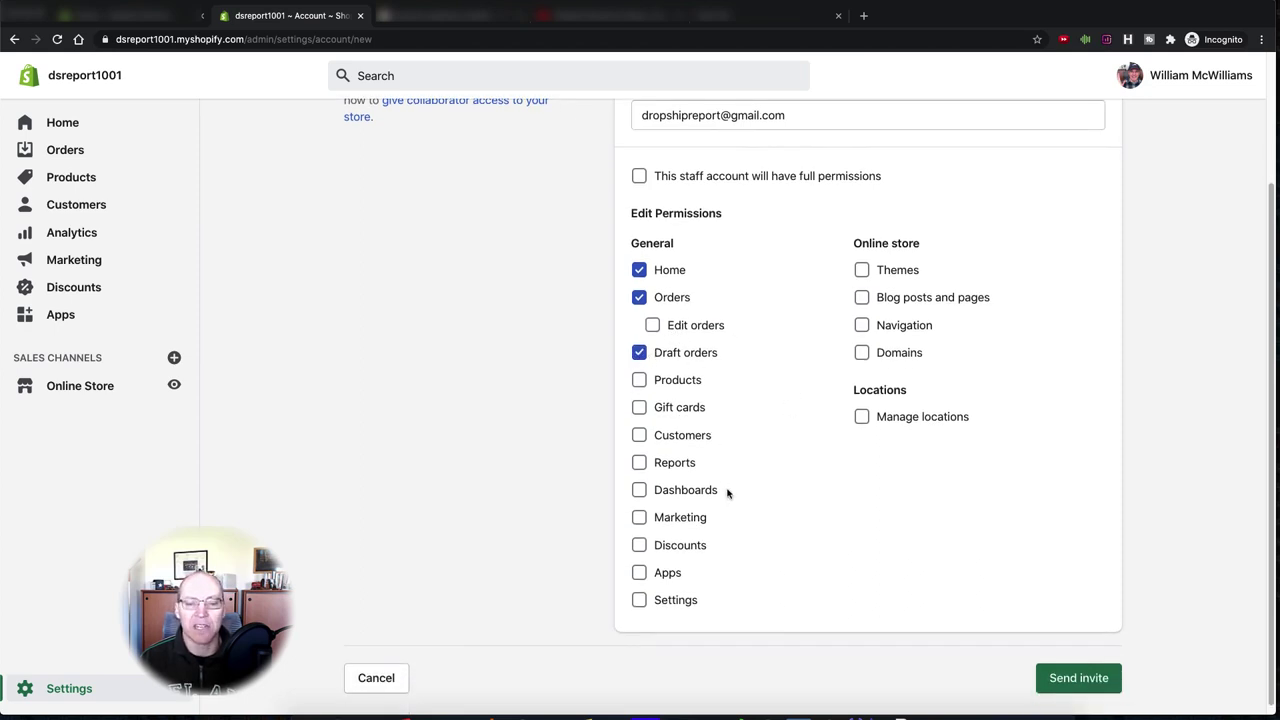
{"action": "left_click", "coordinate": [640, 384]}
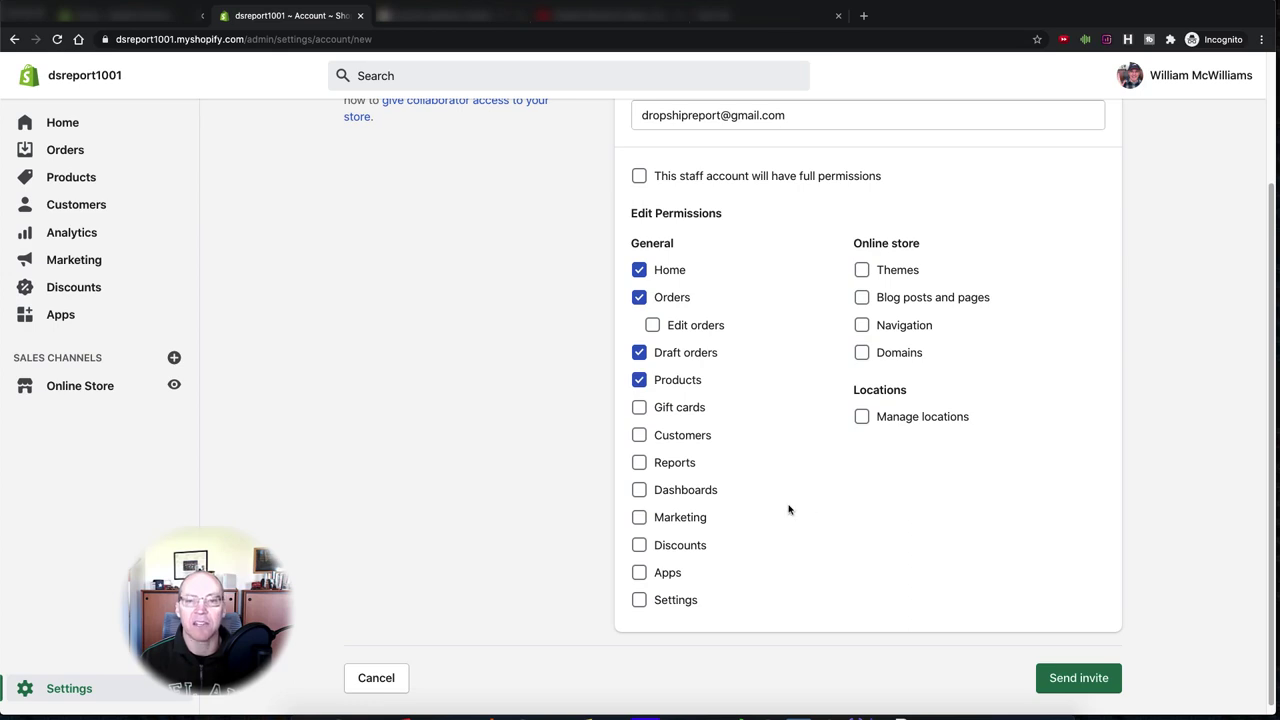
{"action": "scroll", "coordinate": [751, 510], "scroll_direction": "down", "scroll_amount": 1}
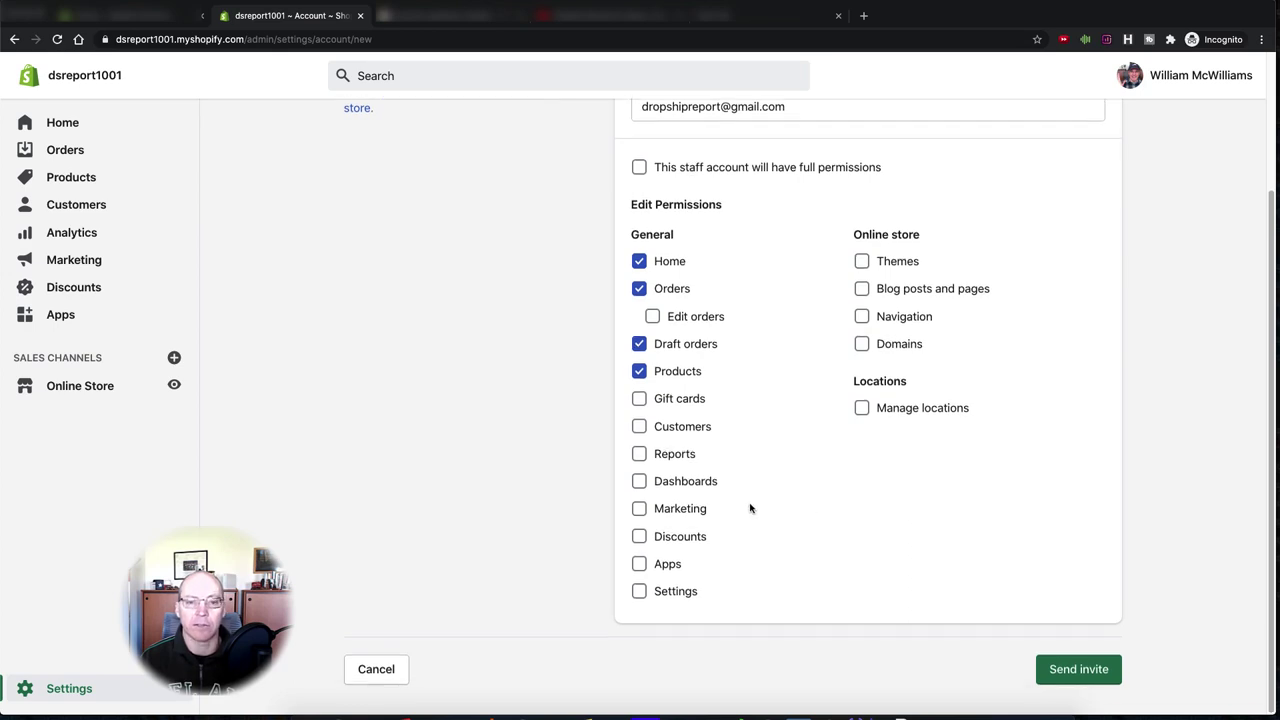
{"action": "left_click", "coordinate": [640, 428]}
{"action": "left_click", "coordinate": [642, 455]}
{"action": "left_click", "coordinate": [639, 482]}
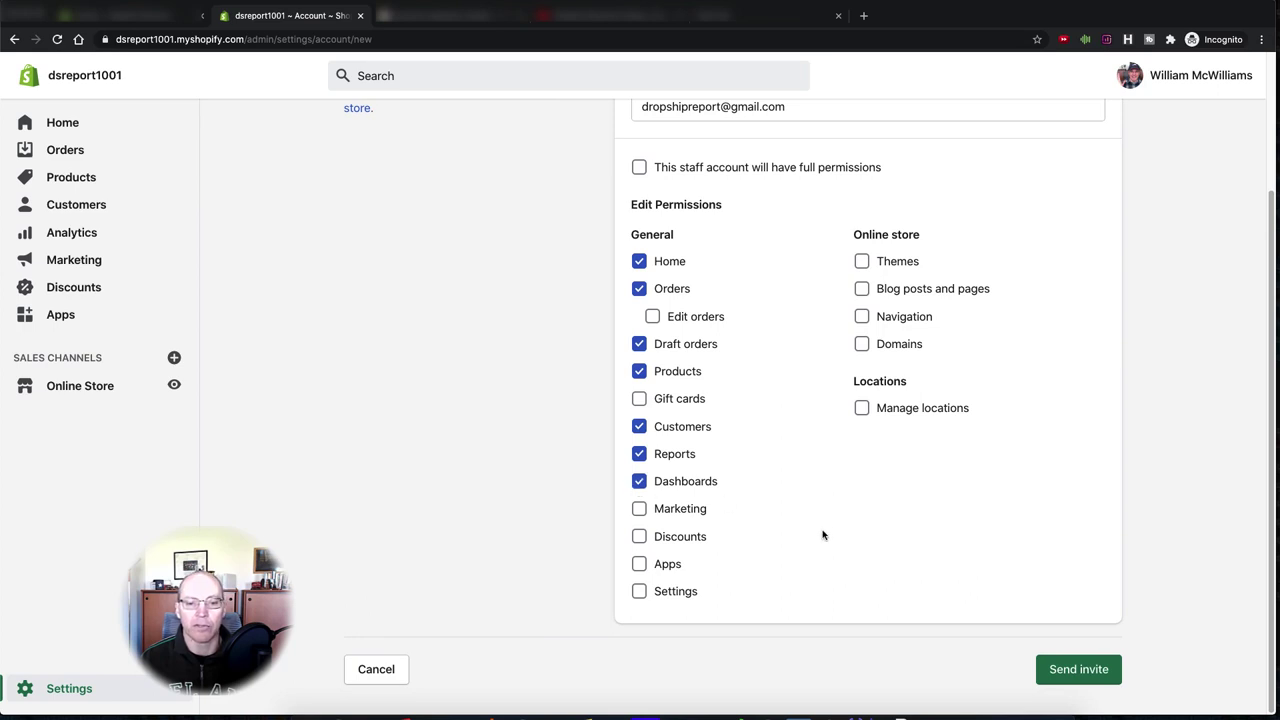
{"action": "left_click", "coordinate": [640, 566]}
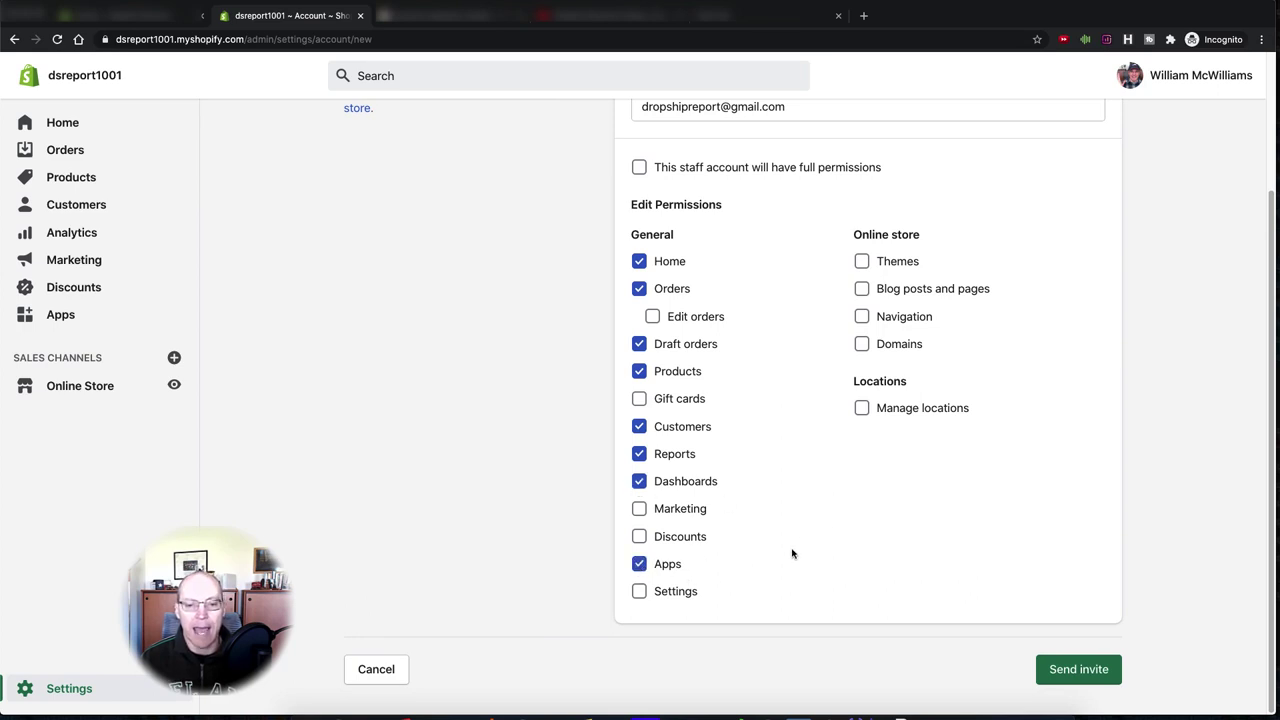
{"action": "left_click", "coordinate": [639, 592]}
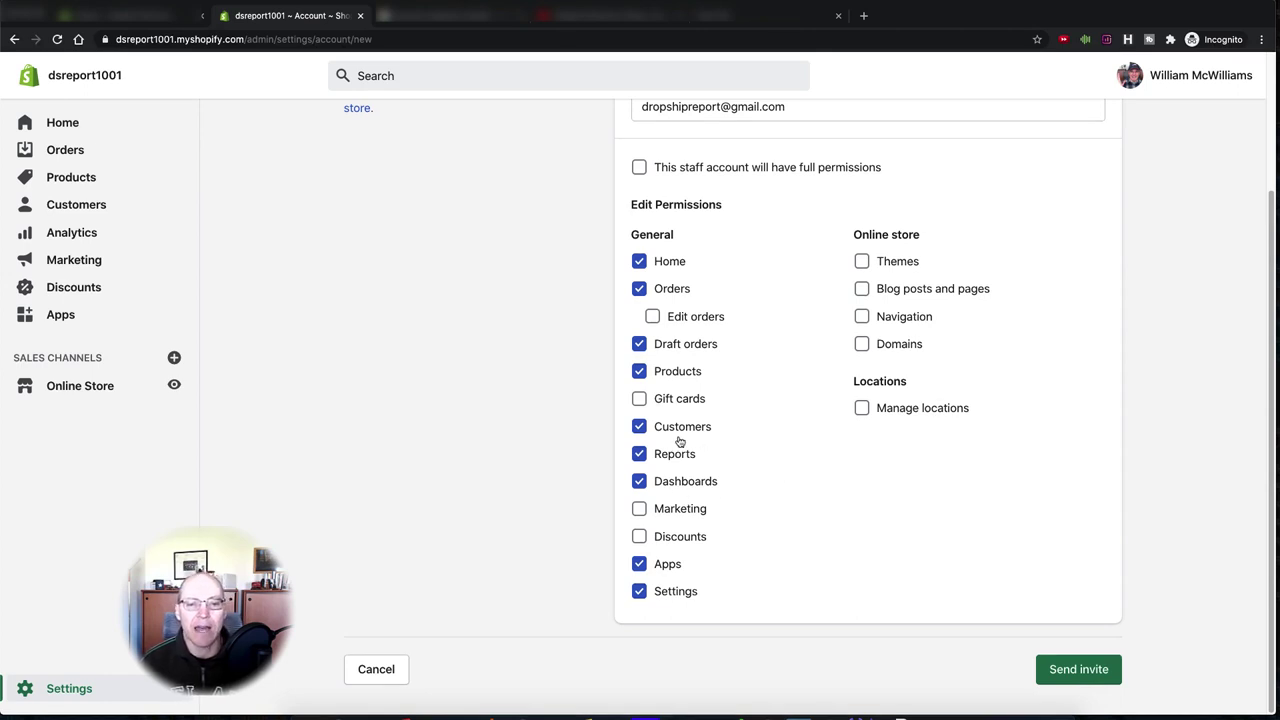
{"action": "left_click", "coordinate": [639, 427]}
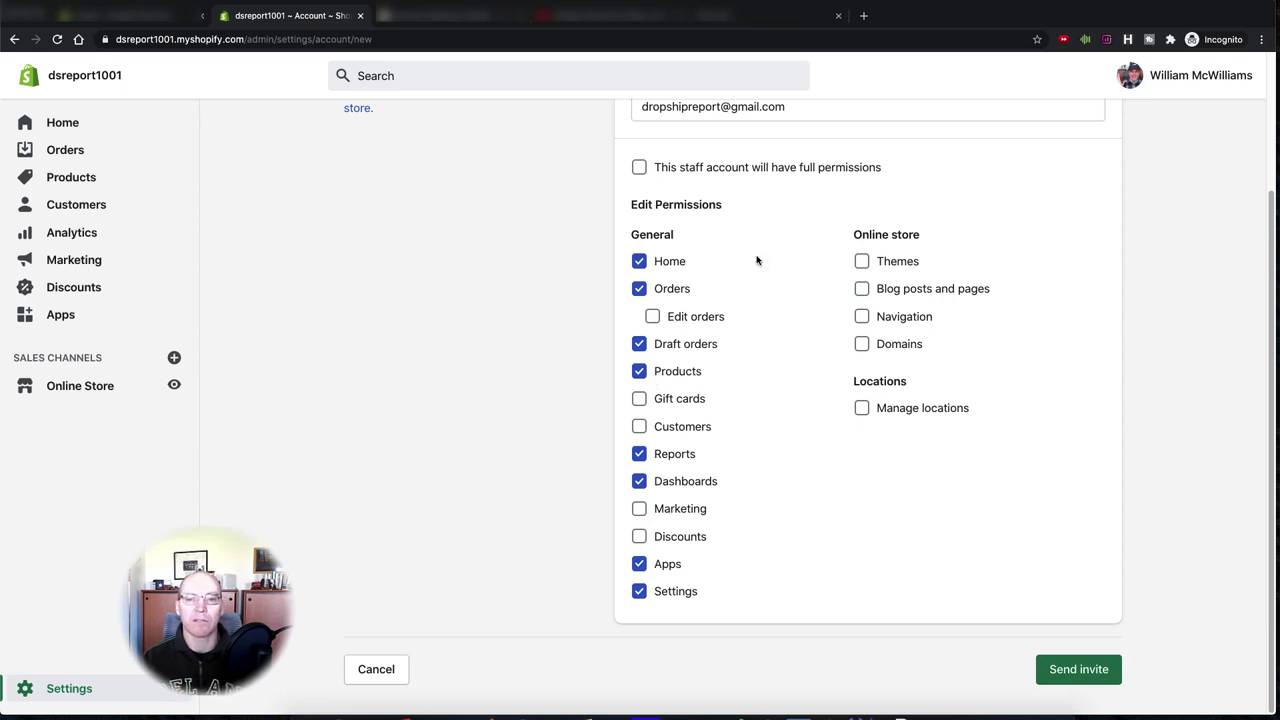
- Tick Themes and Navigation under Online store
{"action": "left_click", "coordinate": [861, 261]}
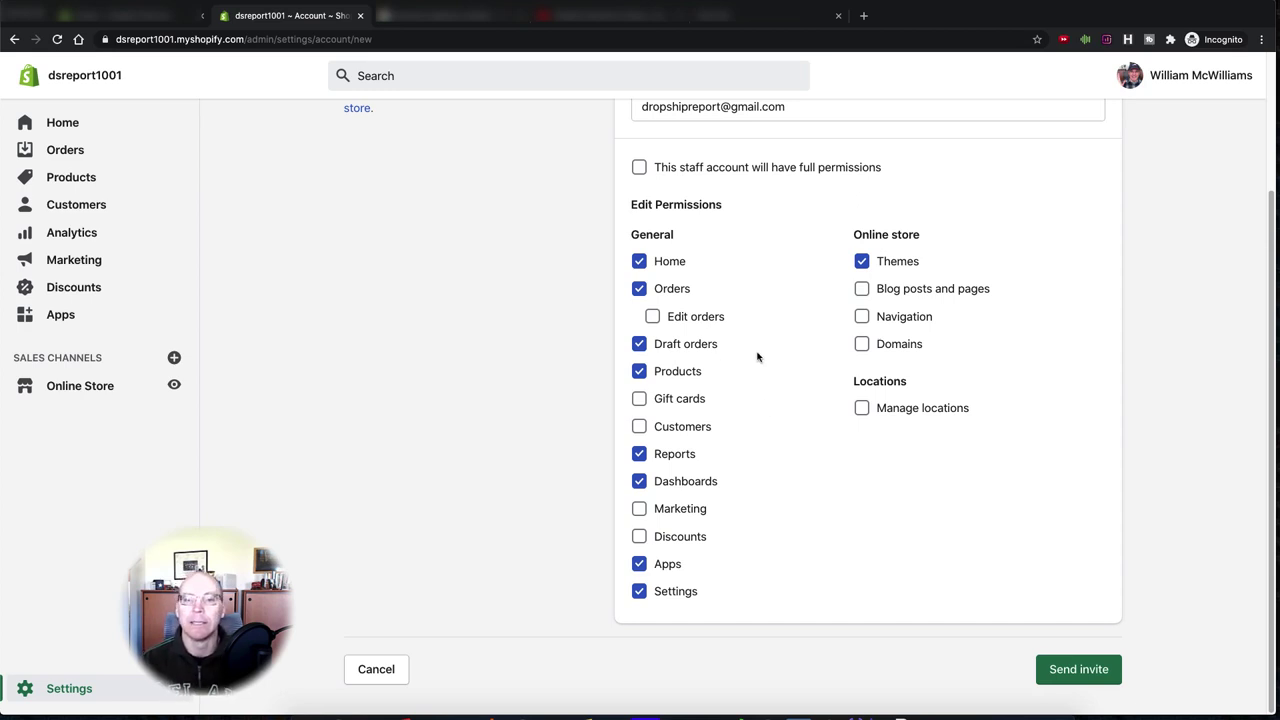
{"action": "left_click", "coordinate": [862, 316]}
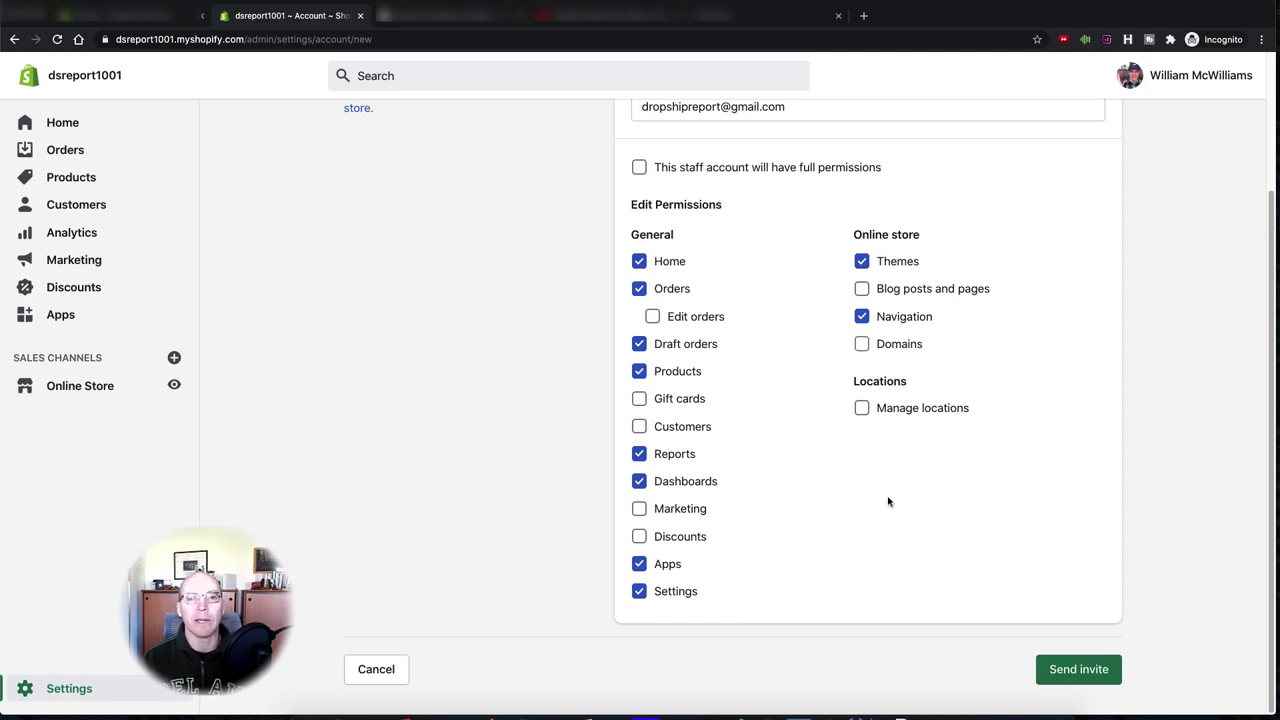
{"action": "scroll", "coordinate": [878, 490], "scroll_direction": "up", "scroll_amount": 1}
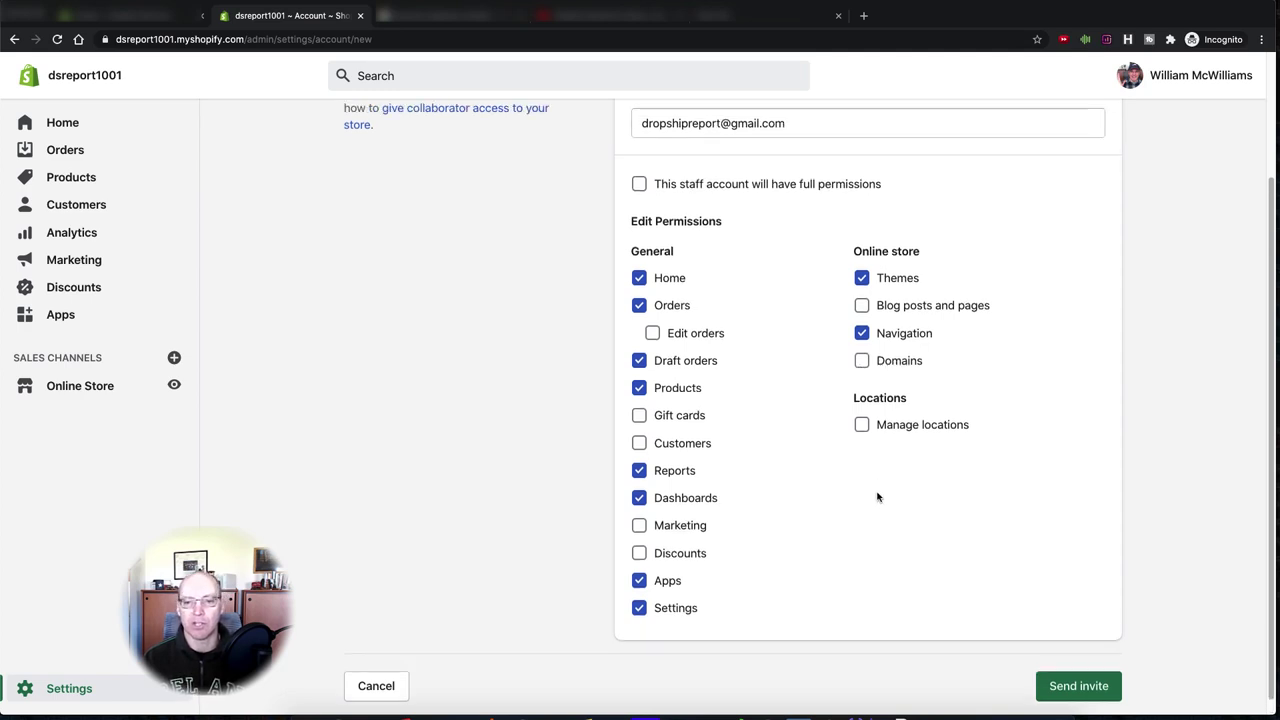
{"action": "scroll", "coordinate": [877, 499], "scroll_direction": "up", "scroll_amount": 1}
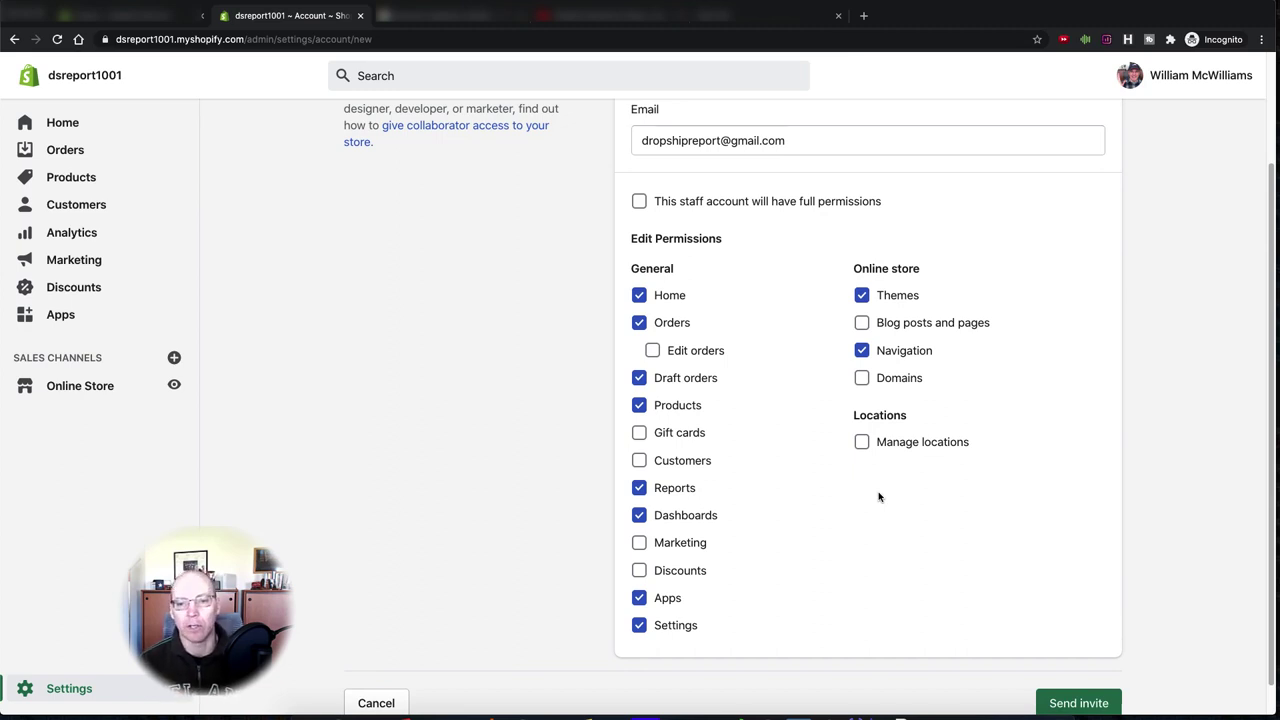
{"action": "scroll", "coordinate": [811, 562], "scroll_direction": "down", "scroll_amount": 1}
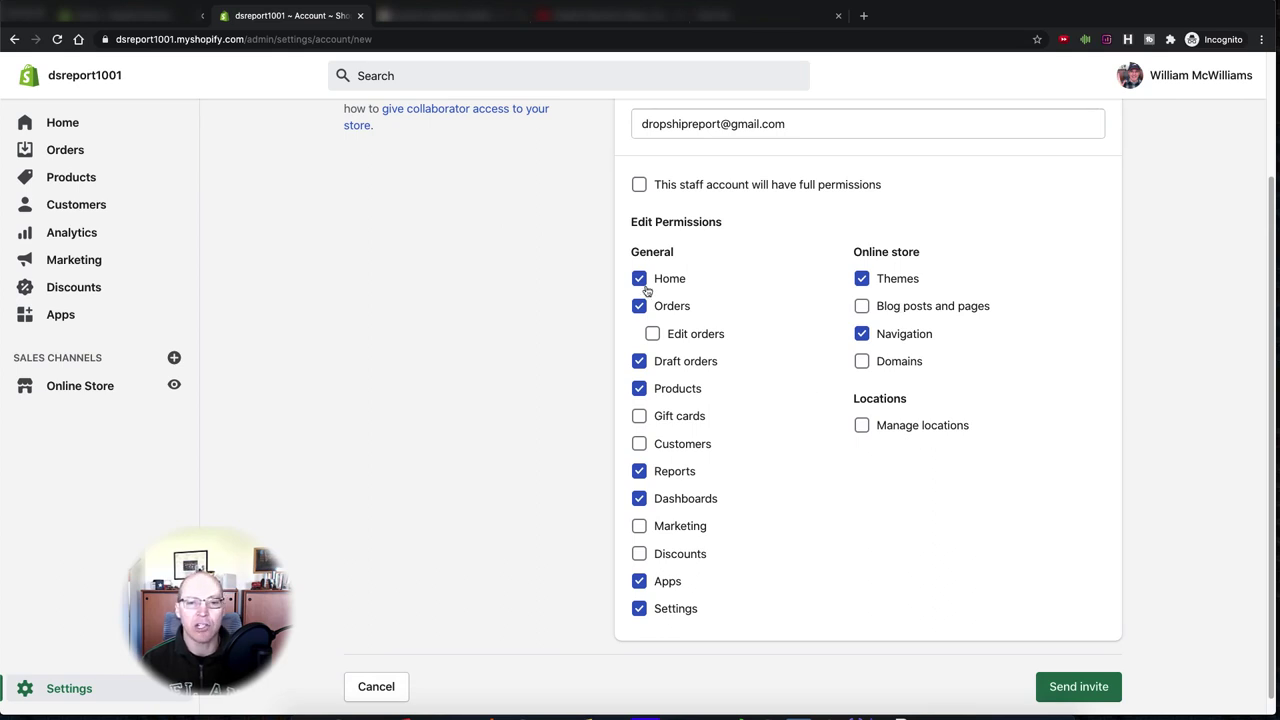
- Toggle full permissions off again; under Online store keep Blog posts and pages and Navigation, not Themes
{"action": "left_click", "coordinate": [639, 184]}
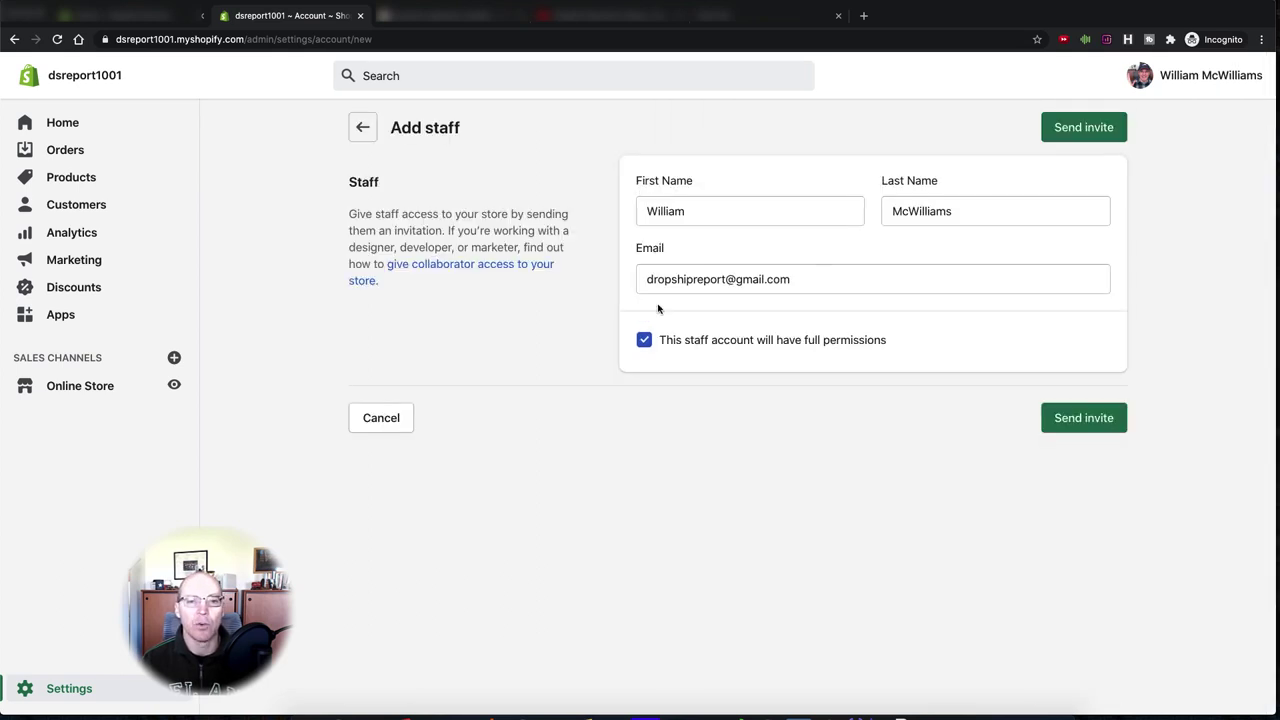
{"action": "left_click", "coordinate": [644, 340]}
{"action": "scroll", "coordinate": [815, 520], "scroll_direction": "down", "scroll_amount": 2}
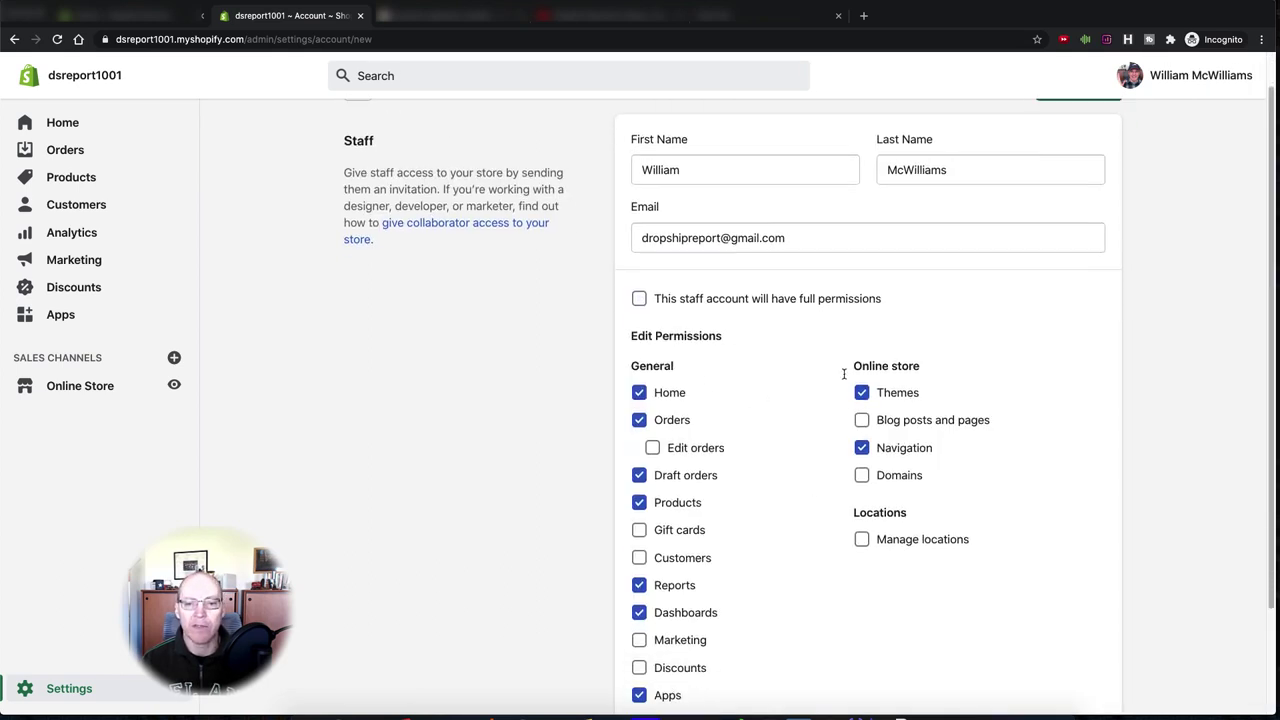
{"action": "left_click", "coordinate": [862, 392]}
{"action": "left_click", "coordinate": [862, 447]}
{"action": "left_click", "coordinate": [862, 420]}
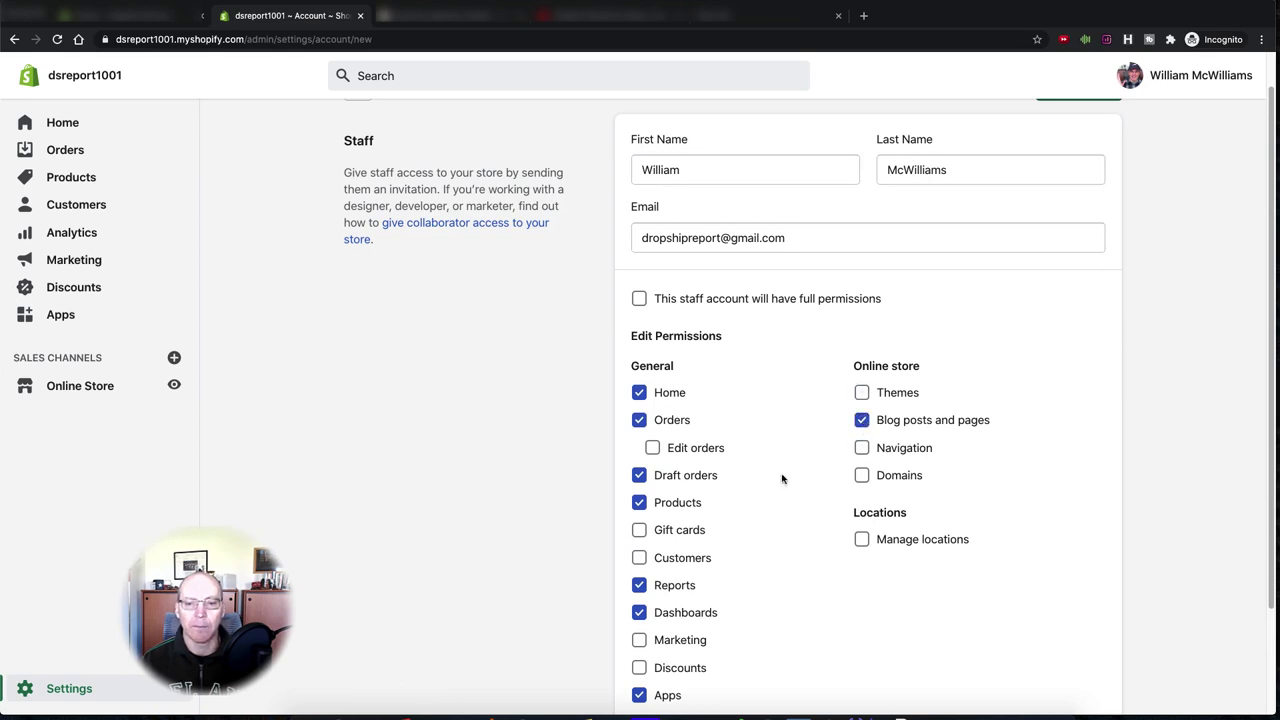
{"action": "scroll", "coordinate": [834, 540], "scroll_direction": "down", "scroll_amount": 1}
{"action": "left_click", "coordinate": [860, 408]}
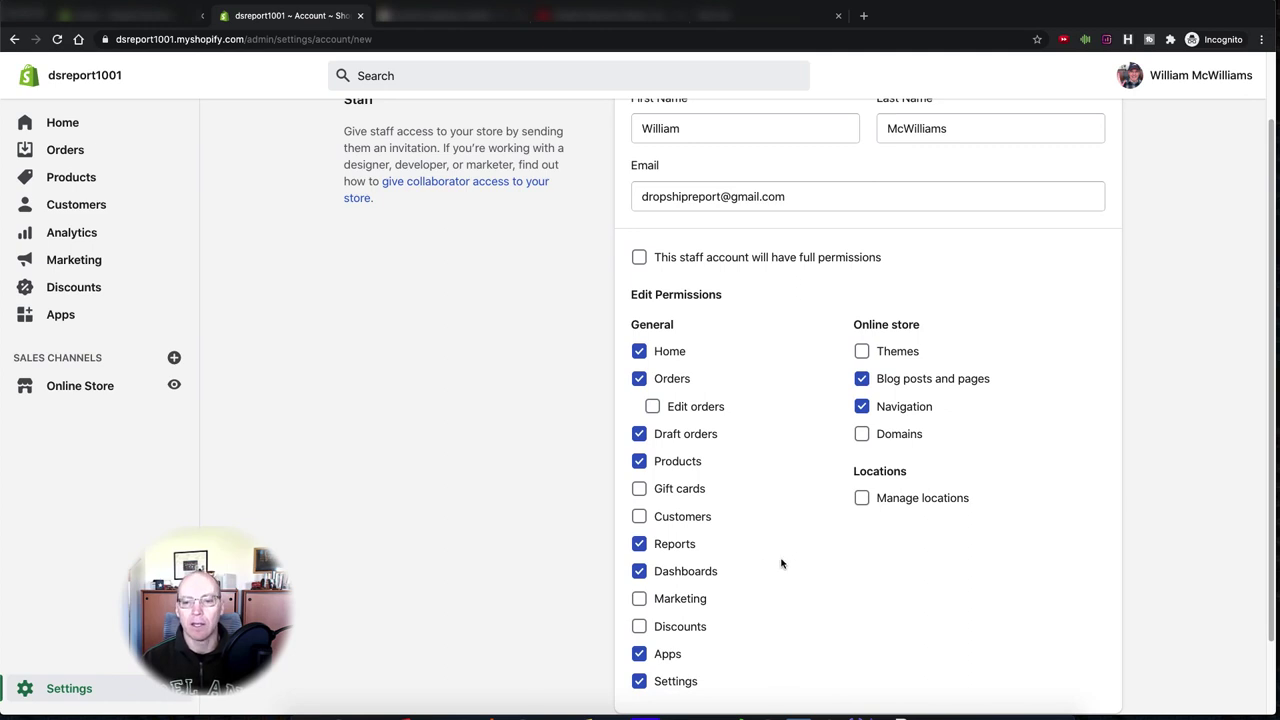
{"action": "scroll", "coordinate": [780, 563], "scroll_direction": "down", "scroll_amount": 2}
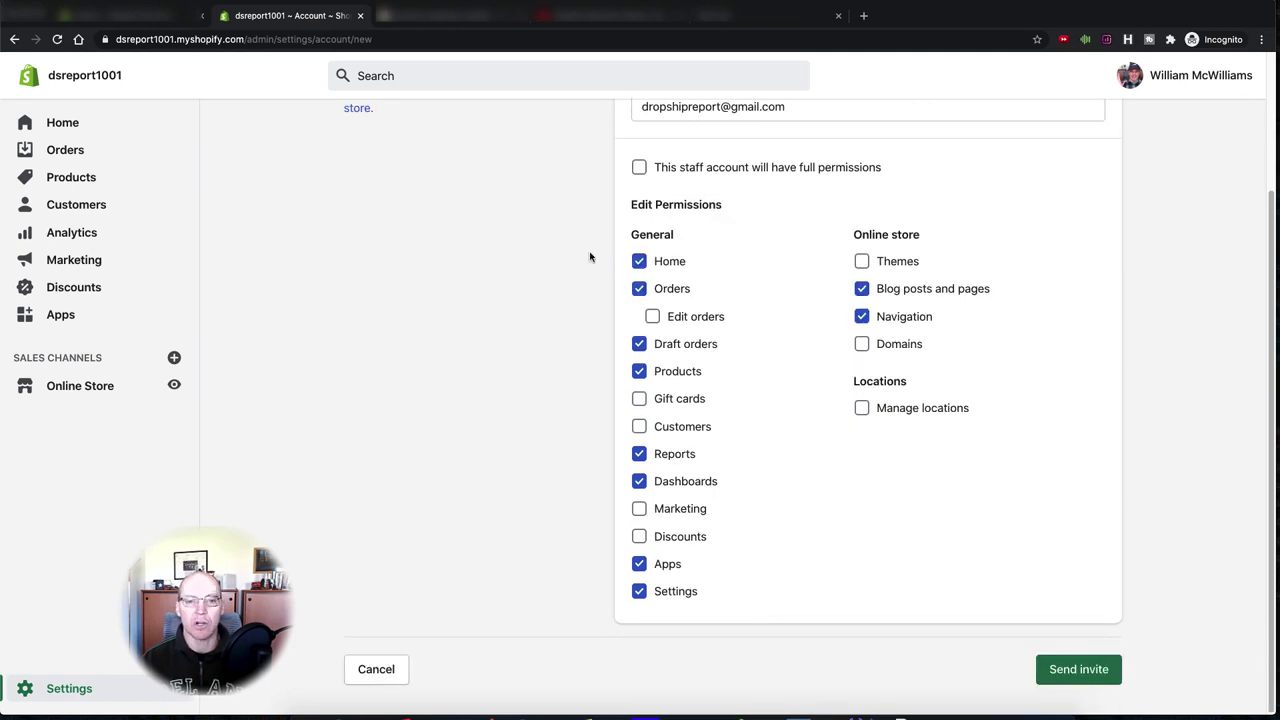
- Remove Orders, Draft orders, Reports, Apps and Settings, keeping Home, Products and Dashboards
{"action": "left_click", "coordinate": [639, 289]}
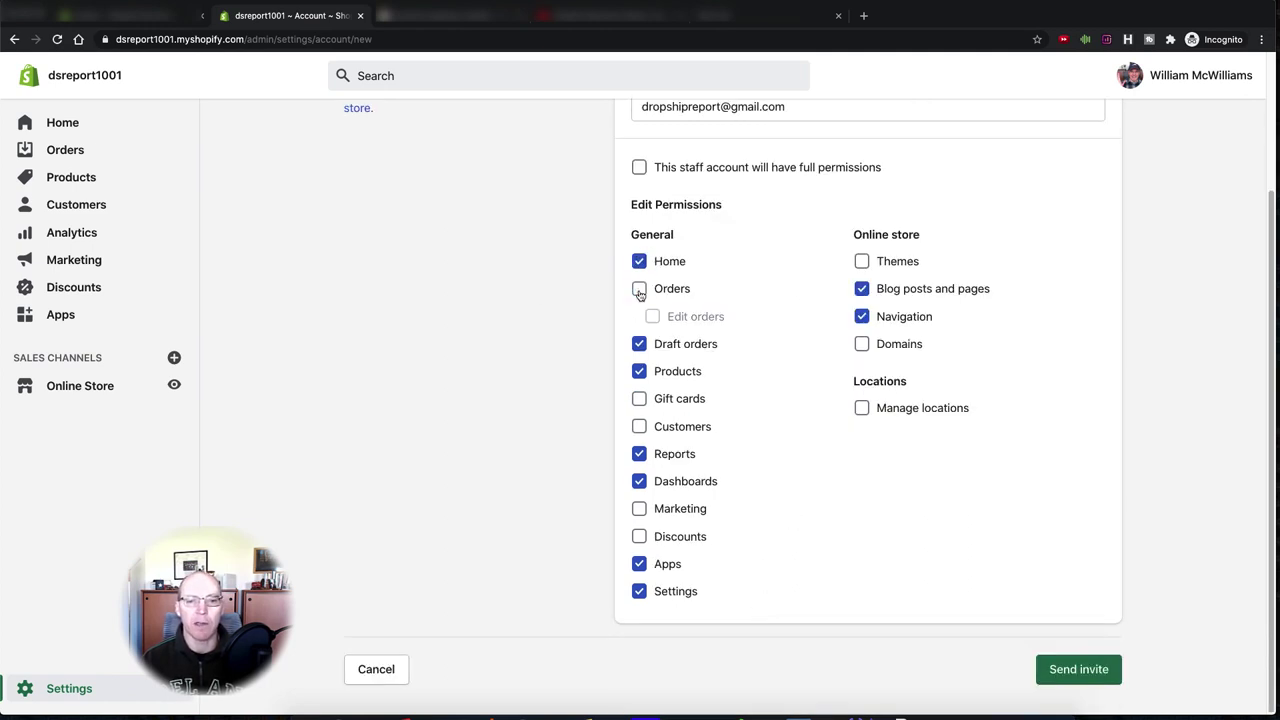
{"action": "left_click", "coordinate": [639, 344]}
{"action": "left_click", "coordinate": [639, 371]}
{"action": "left_click", "coordinate": [639, 454]}
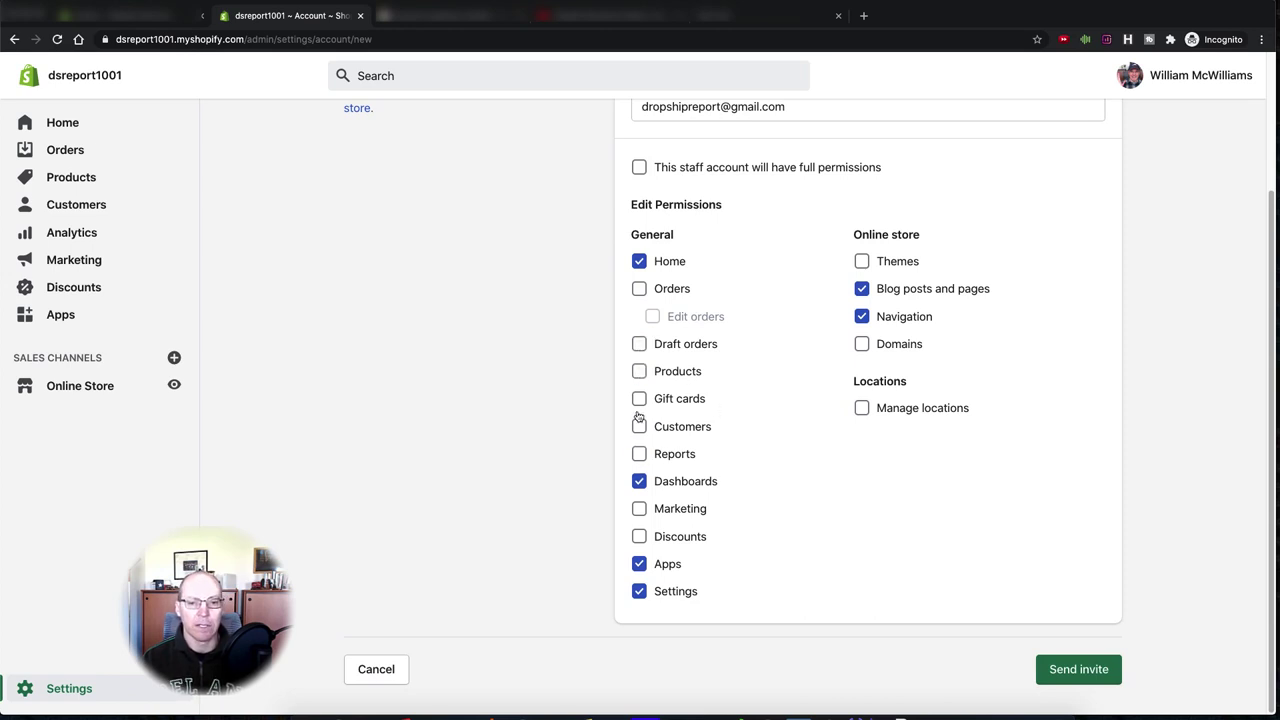
{"action": "left_click", "coordinate": [639, 371]}
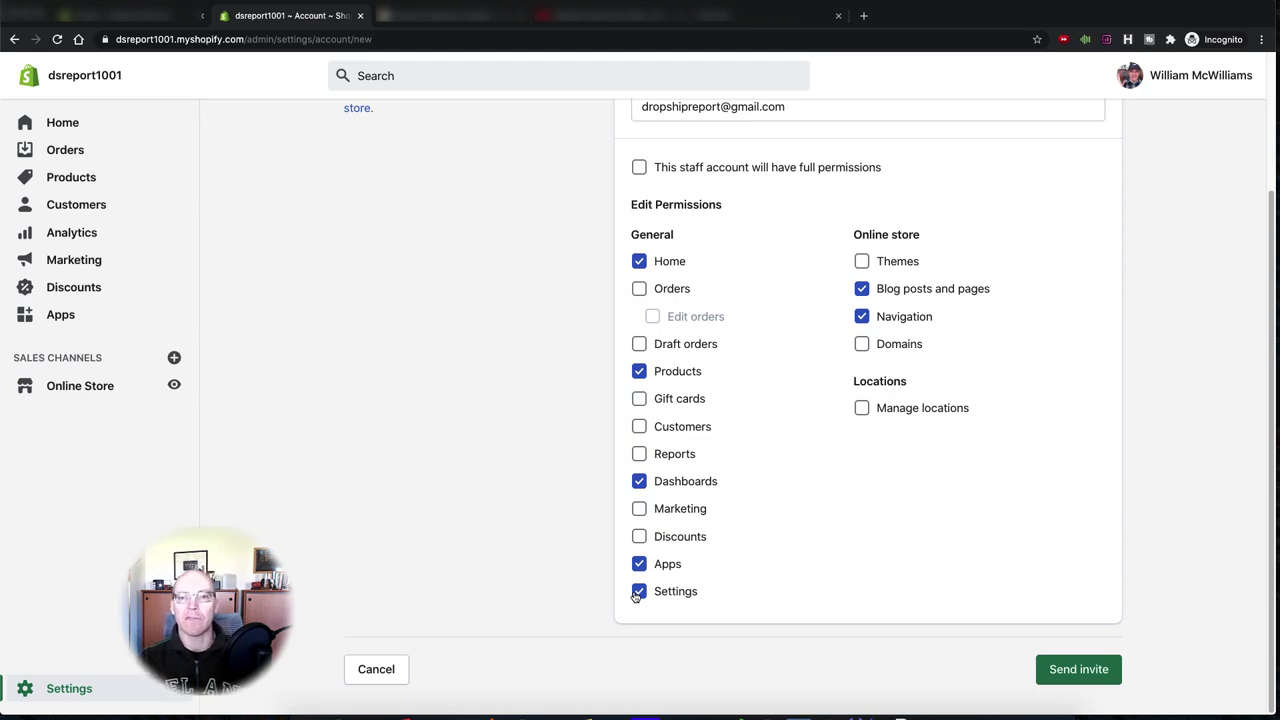
{"action": "left_click", "coordinate": [639, 482]}
{"action": "left_click", "coordinate": [639, 482]}
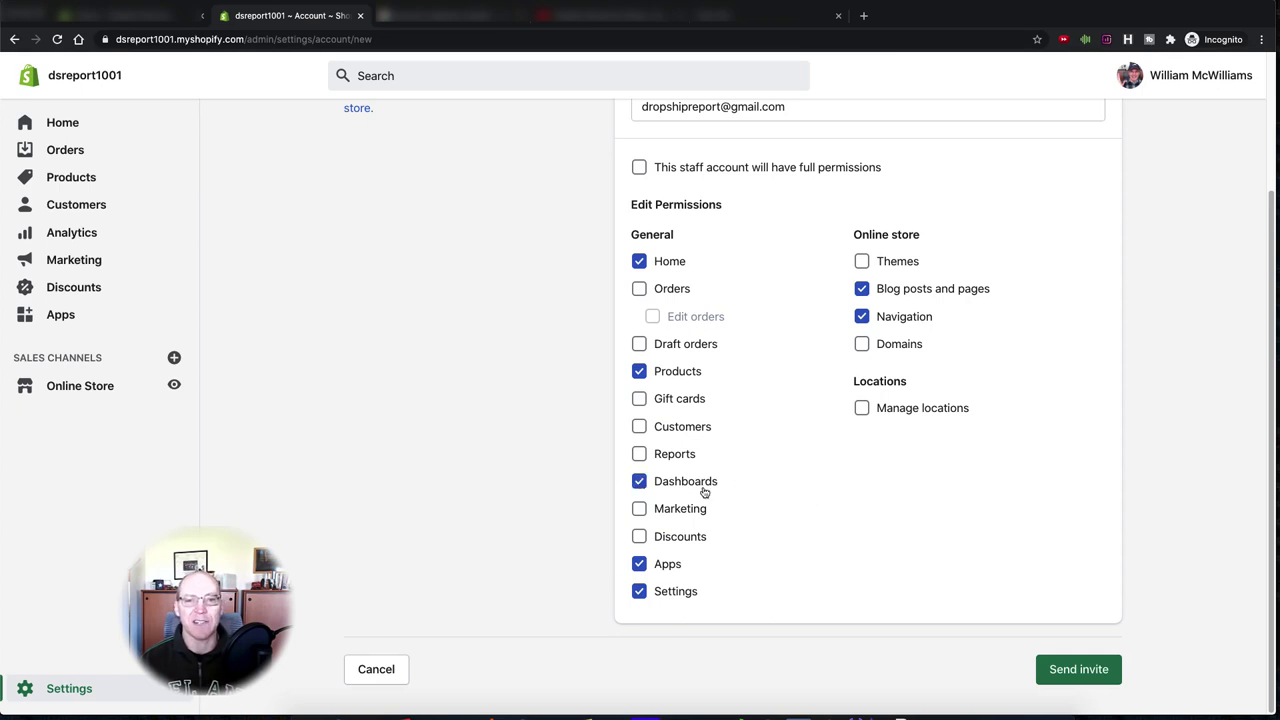
{"action": "left_click", "coordinate": [639, 564]}
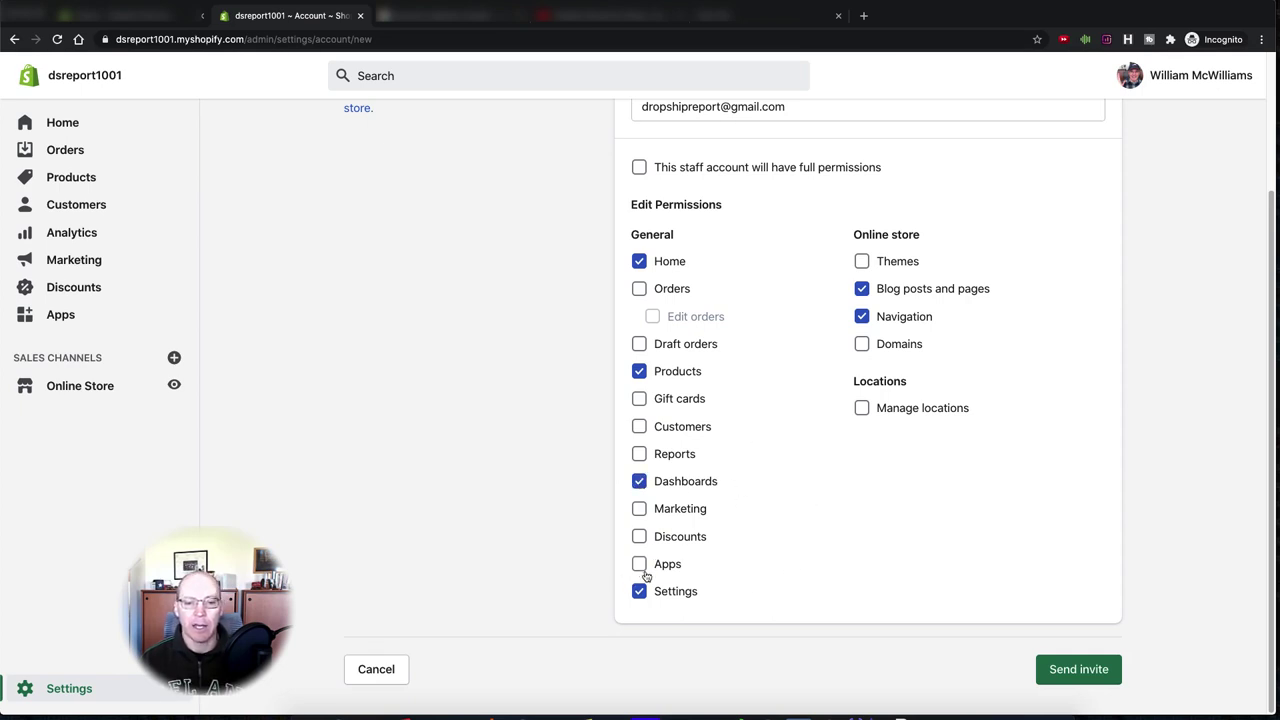
{"action": "left_click", "coordinate": [639, 591]}
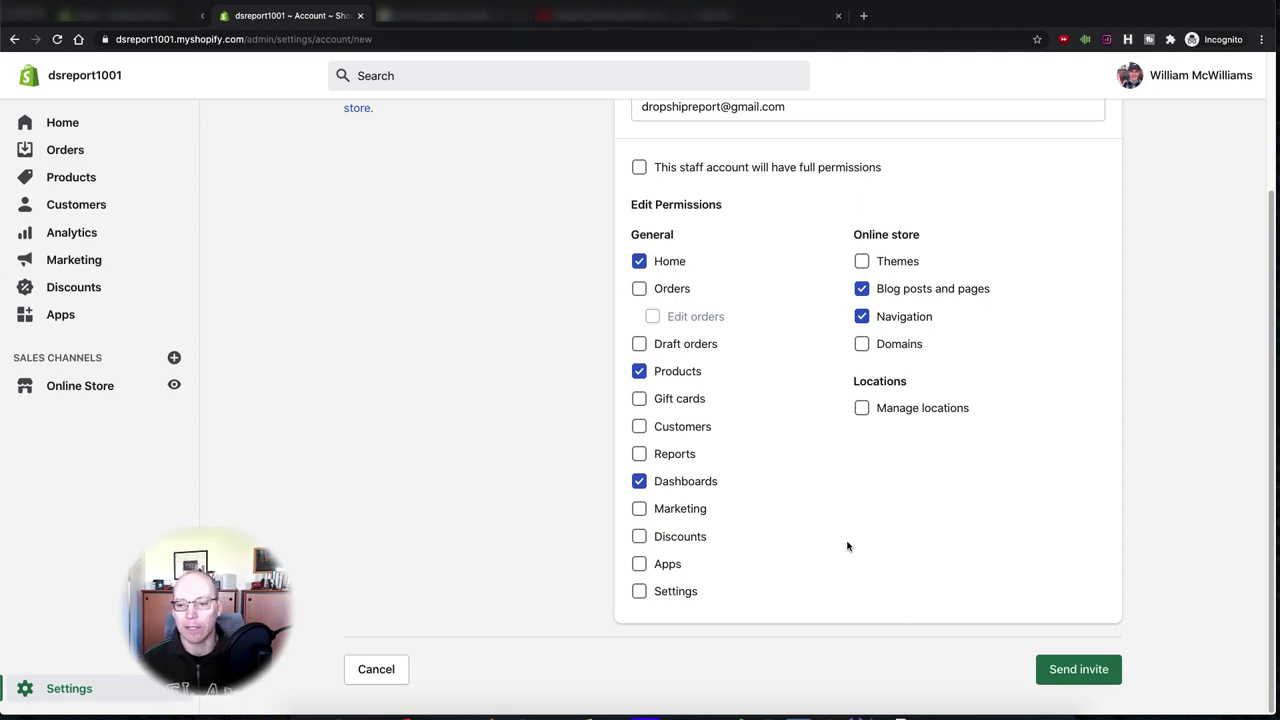
- Re-enable full permissions for the staff account and send the invite
{"action": "scroll", "coordinate": [848, 546], "scroll_direction": "up", "scroll_amount": 2}
{"action": "scroll", "coordinate": [753, 360], "scroll_direction": "up", "scroll_amount": 2}
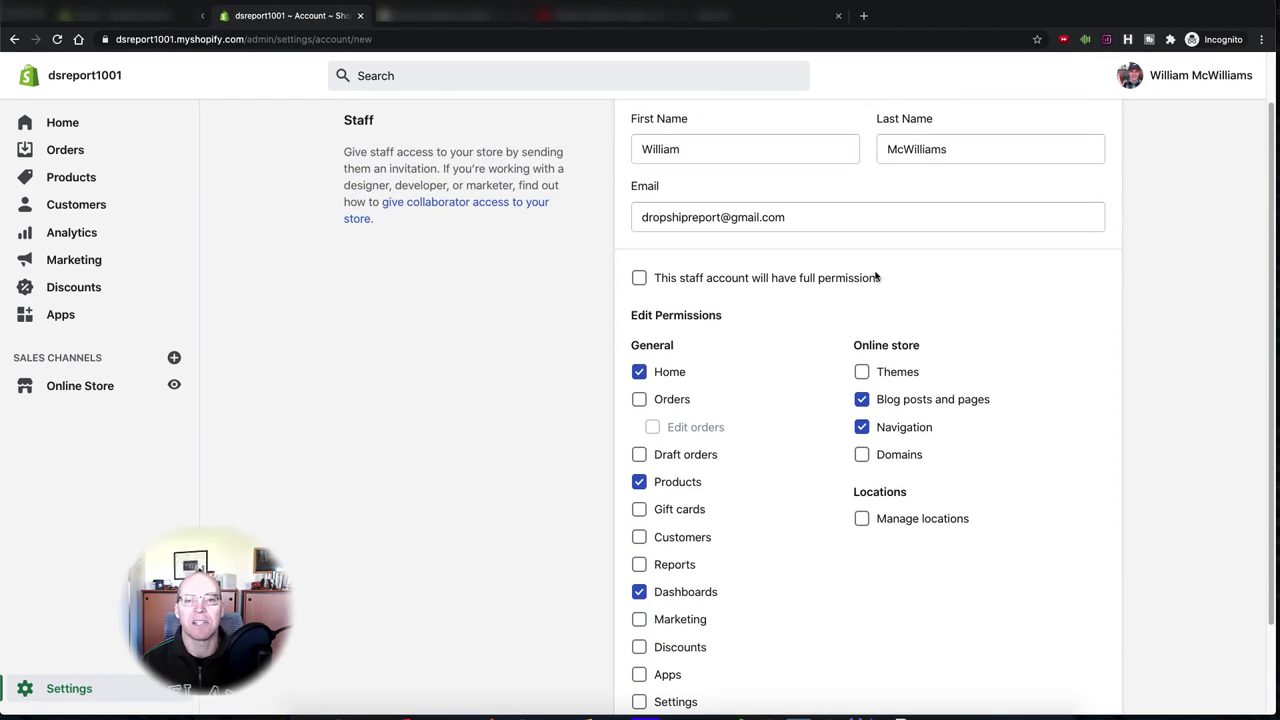
{"action": "scroll", "coordinate": [806, 351], "scroll_direction": "up", "scroll_amount": 1}
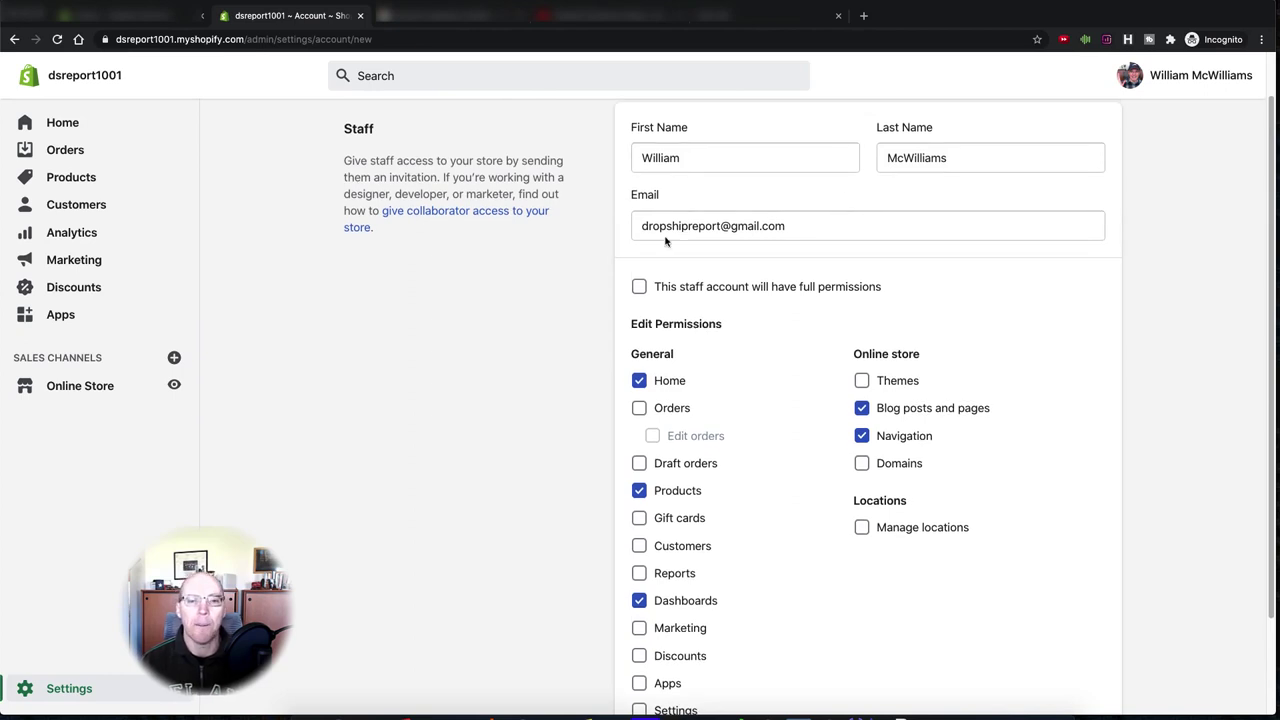
{"action": "left_click", "coordinate": [639, 287]}
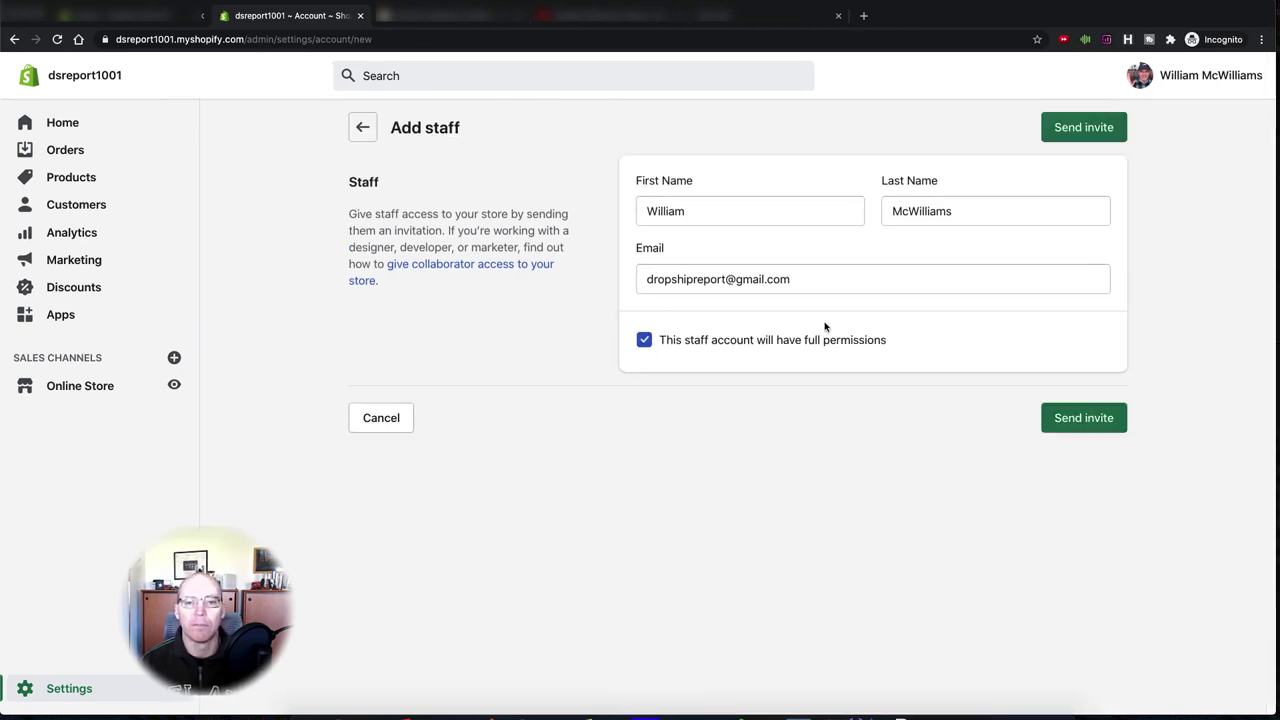
{"action": "left_click", "coordinate": [1097, 415]}
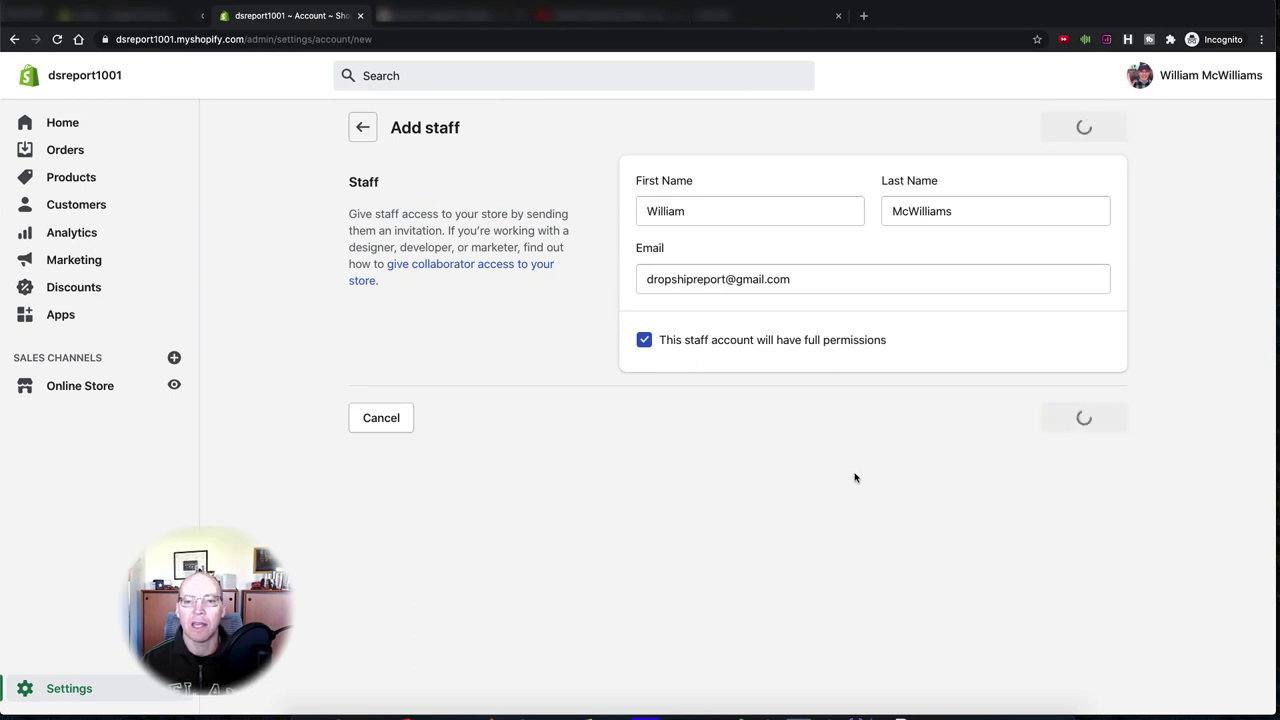